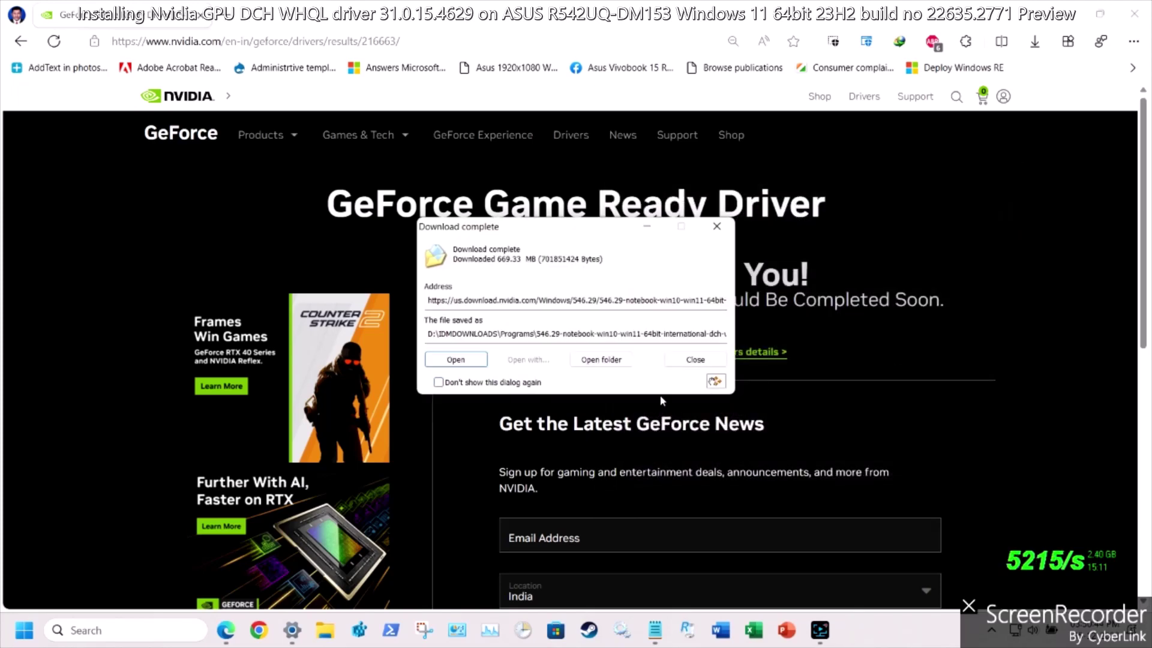
Copy the downloaded 546.29 notebook driver installer from its download folder onto the desktop, minimizing the open windows
left_click(579, 361)
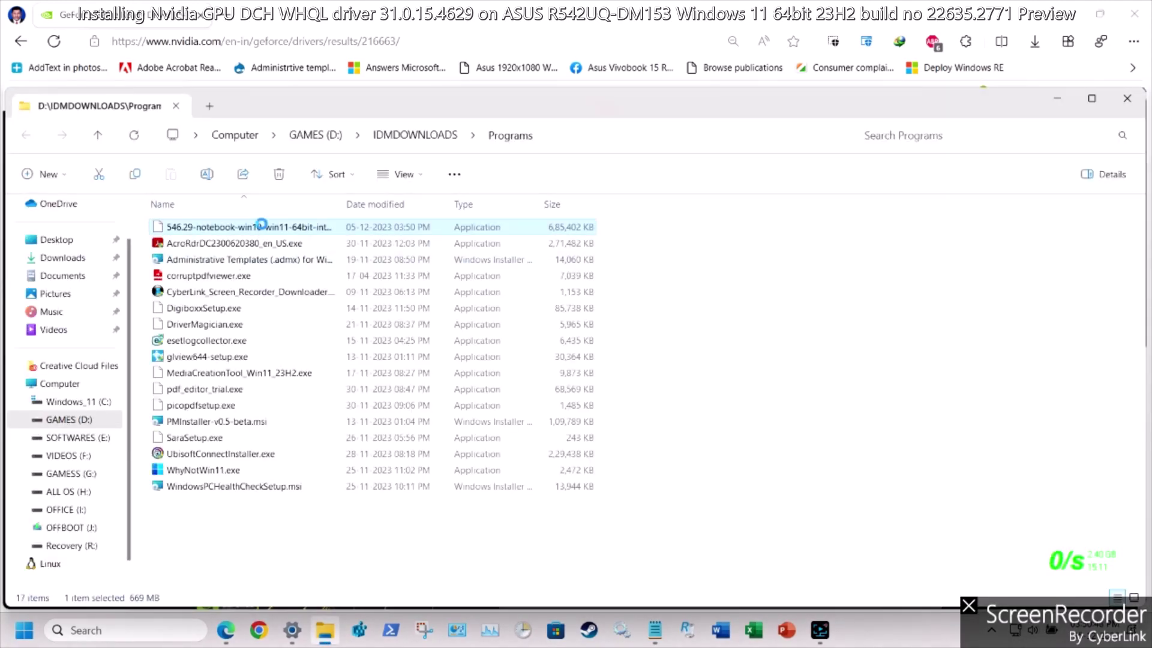
right_click(261, 226)
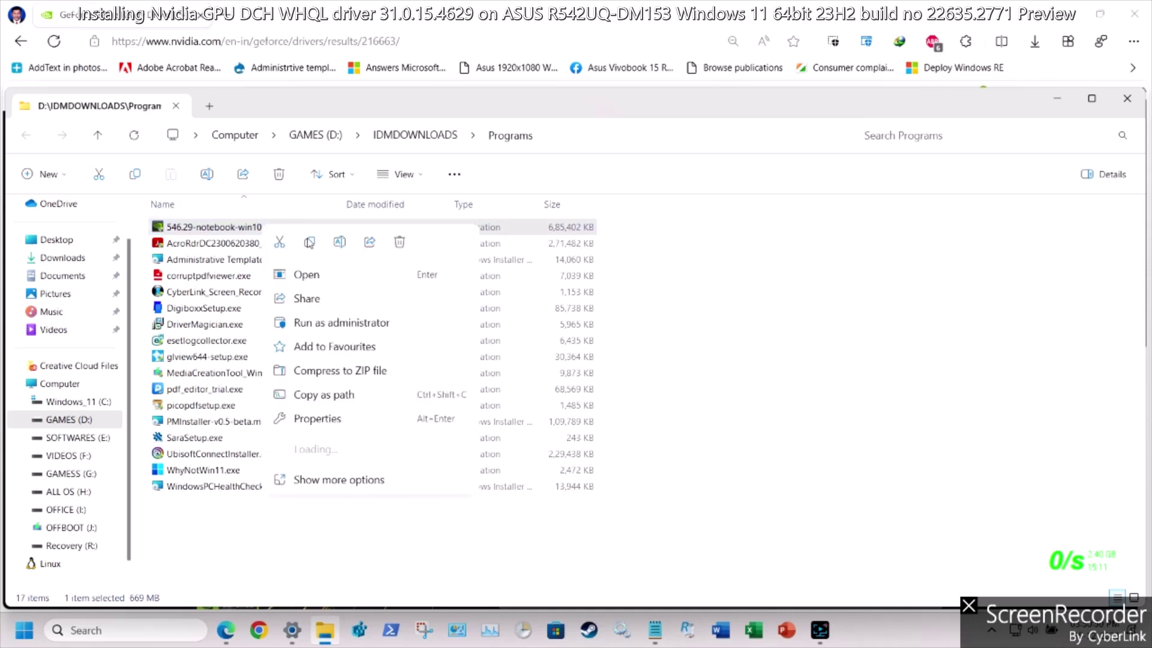
left_click(309, 172)
left_click(1057, 98)
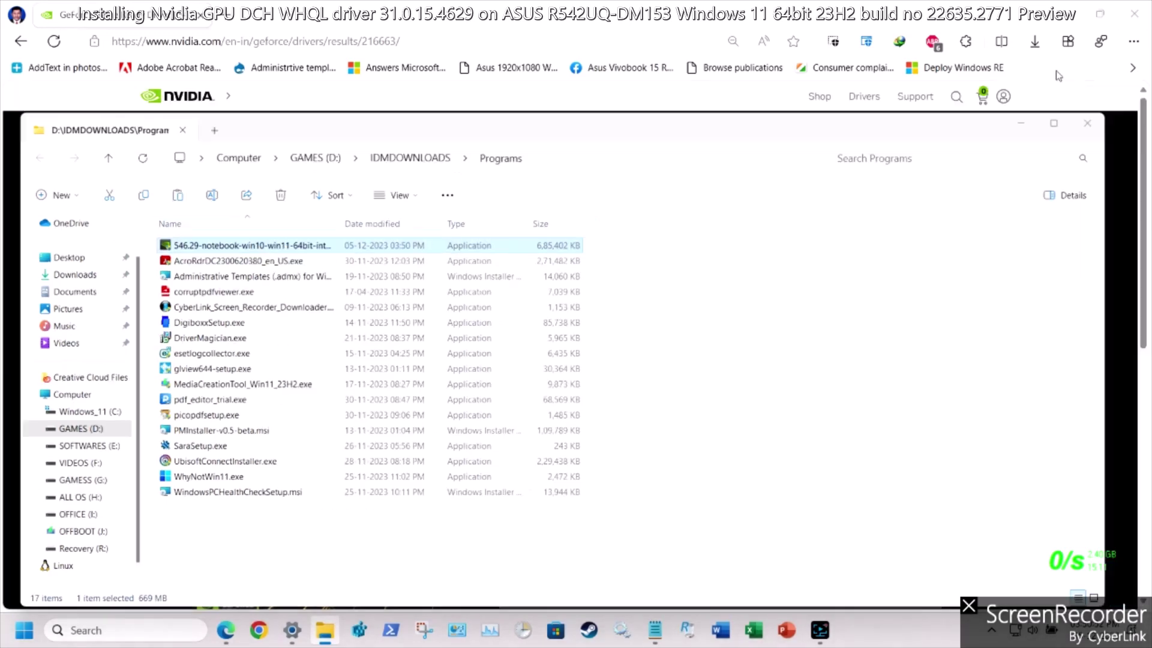
left_click(1067, 13)
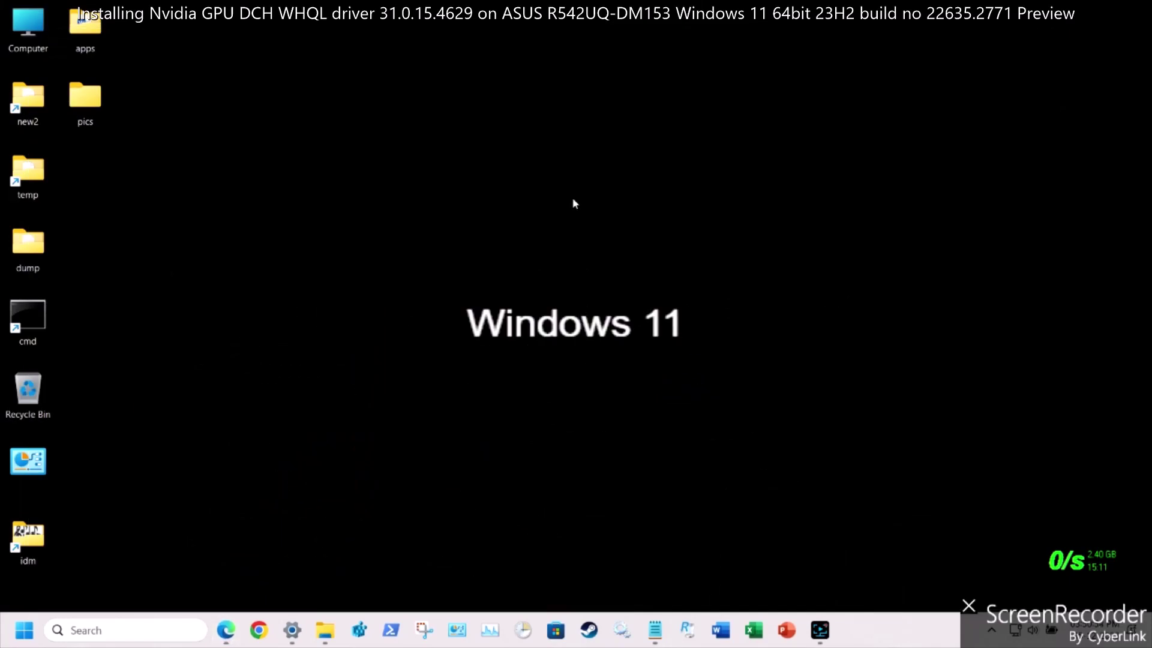
right_click(570, 193)
left_click(588, 210)
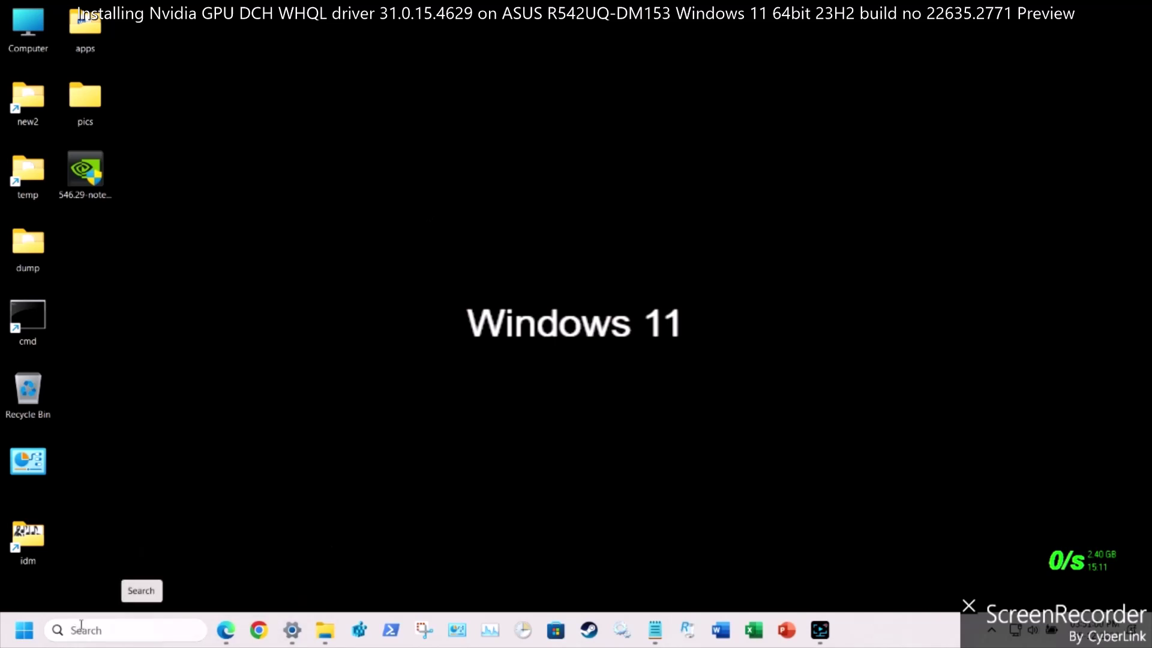
Search Windows for "dev" and open Device Manager
left_click(99, 624)
type("d")
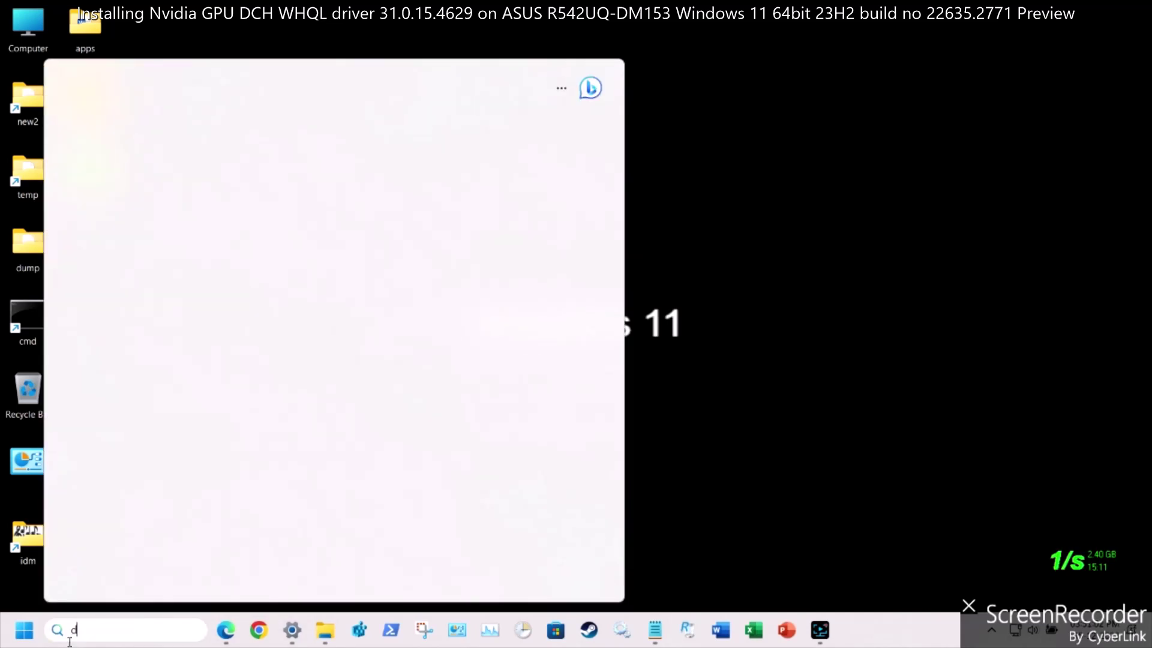
type("ev")
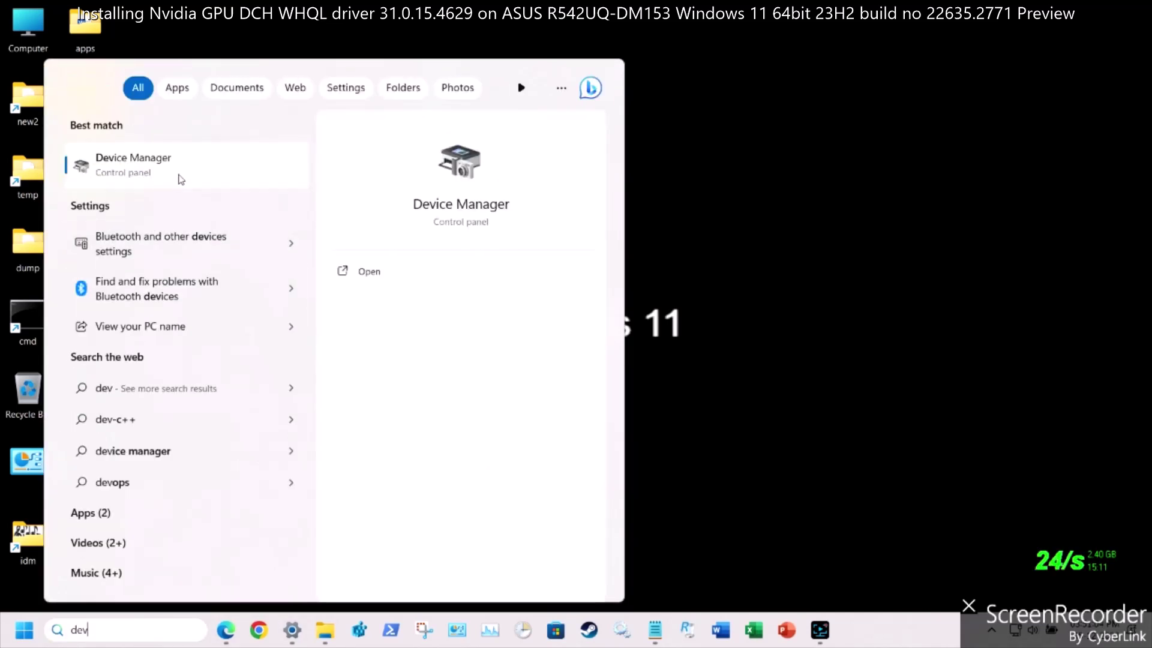
key("Return")
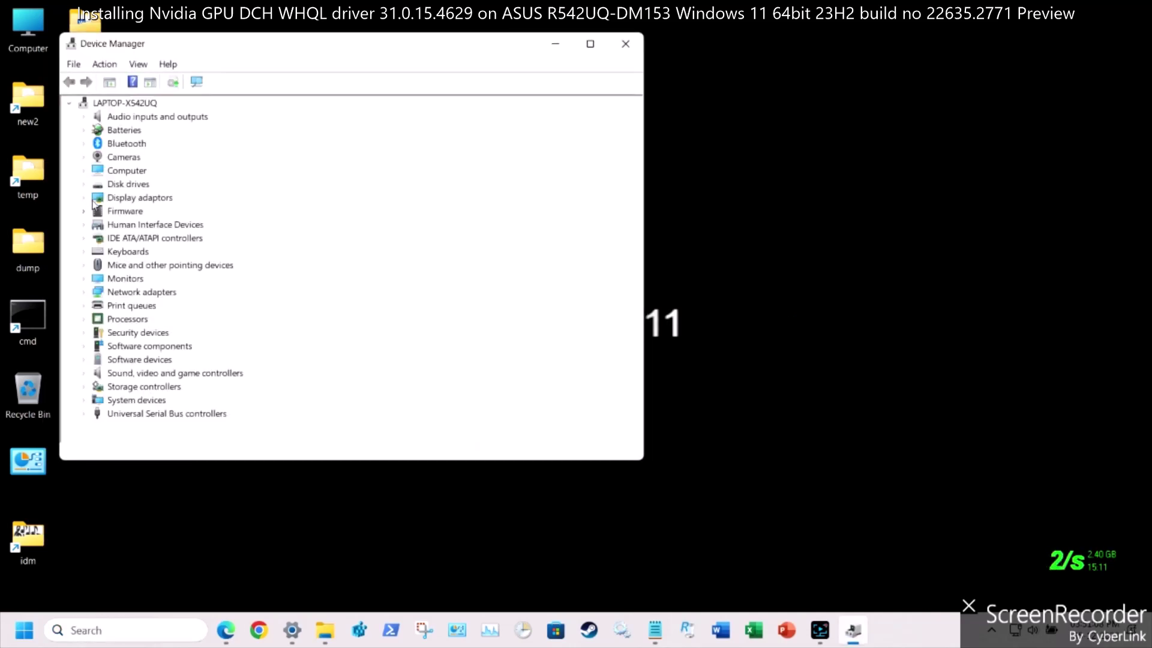
Check the installed driver's date and version for the NVIDIA GeForce 940MX display adaptor, and minimize Device Manager
left_click(94, 200)
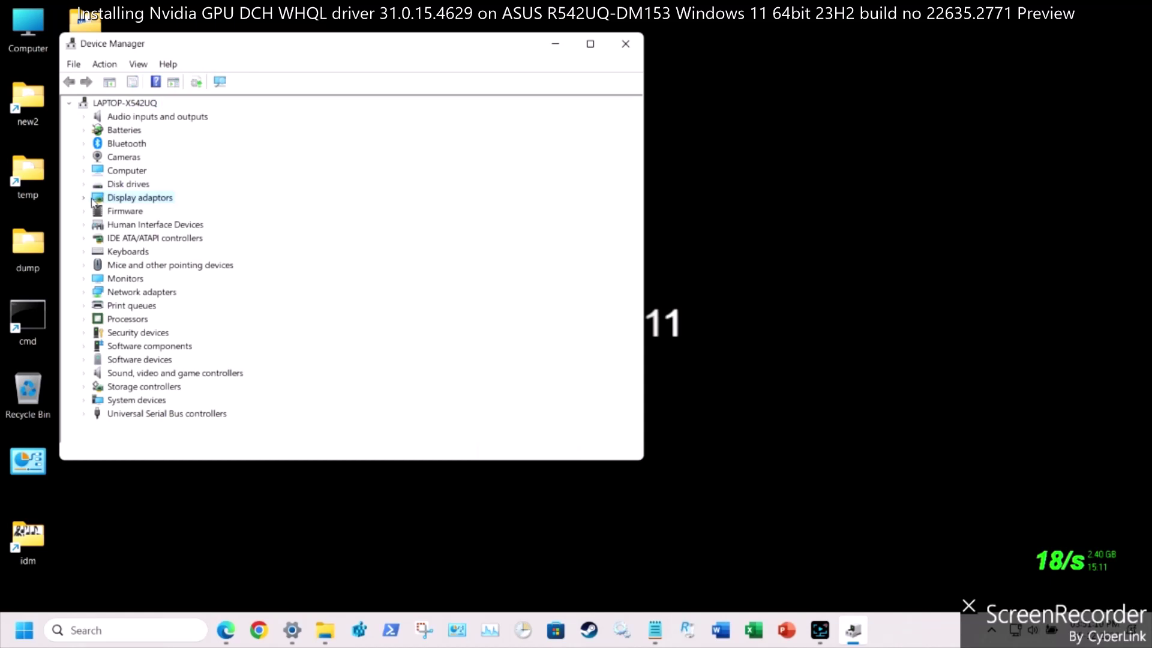
left_click(85, 197)
left_click(180, 225)
right_click(207, 225)
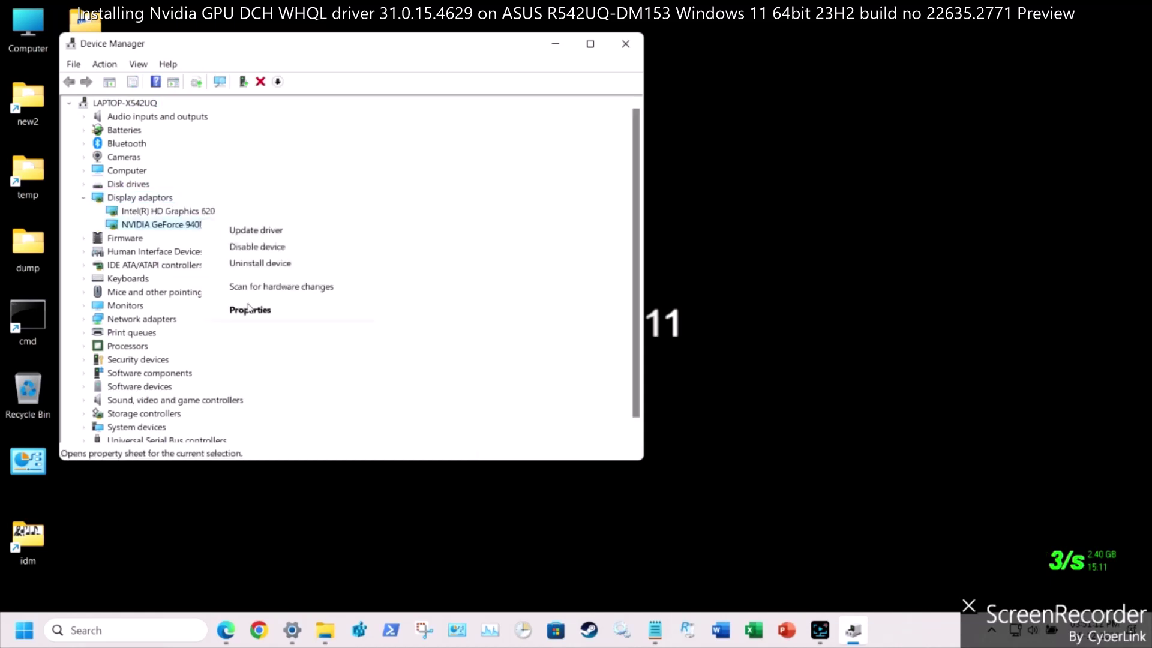
left_click(251, 310)
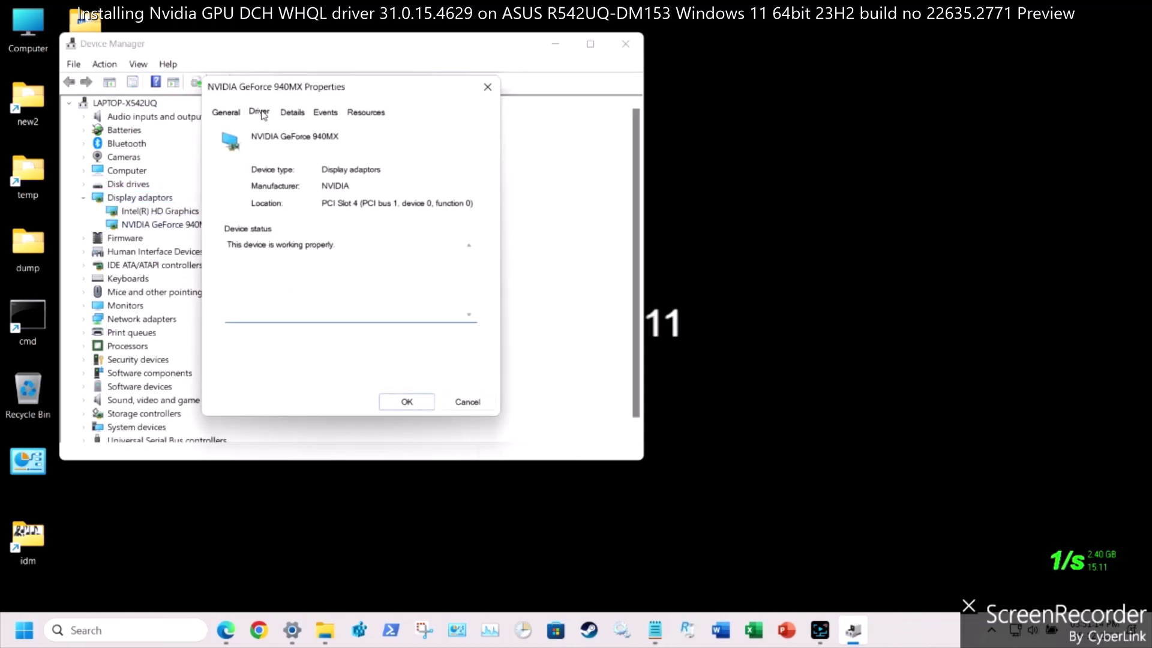
left_click(260, 113)
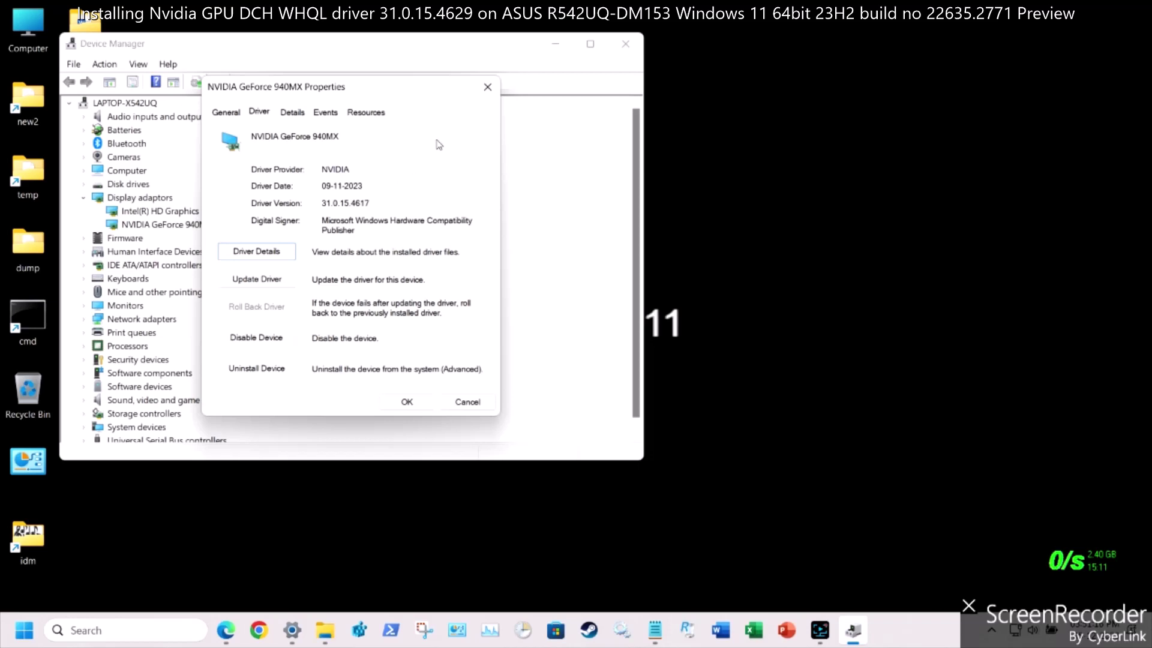
left_click(488, 87)
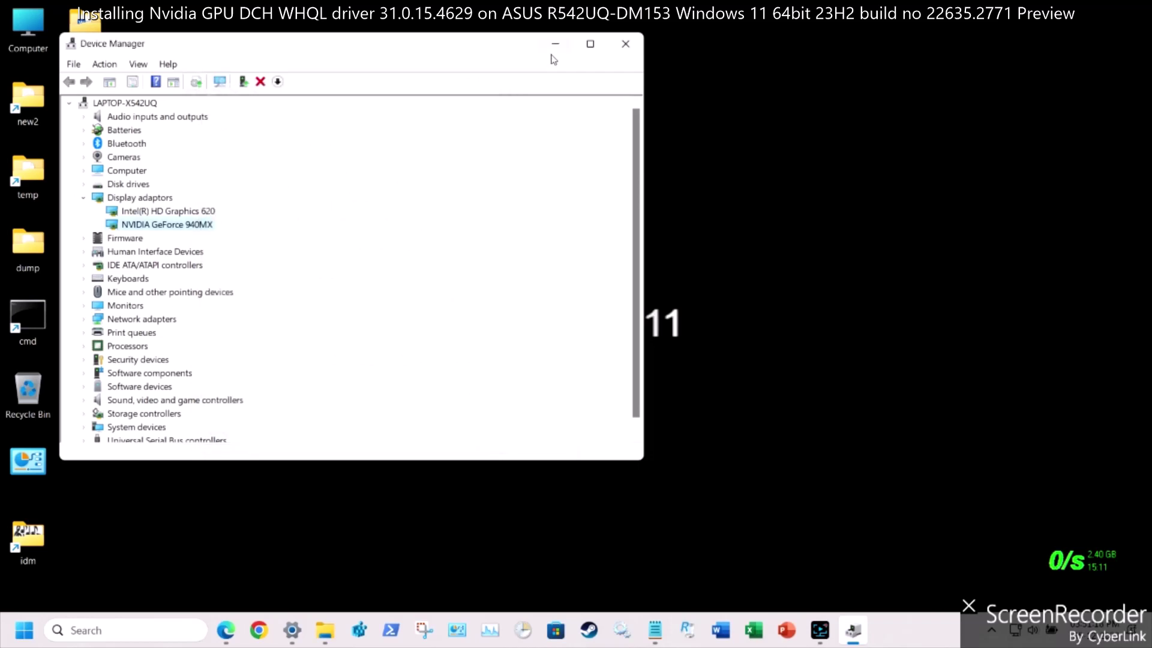
left_click(555, 44)
Extract the 546.29 driver installer with WinRAR into a folder of the same name and move that folder to an empty desktop area
right_click(96, 163)
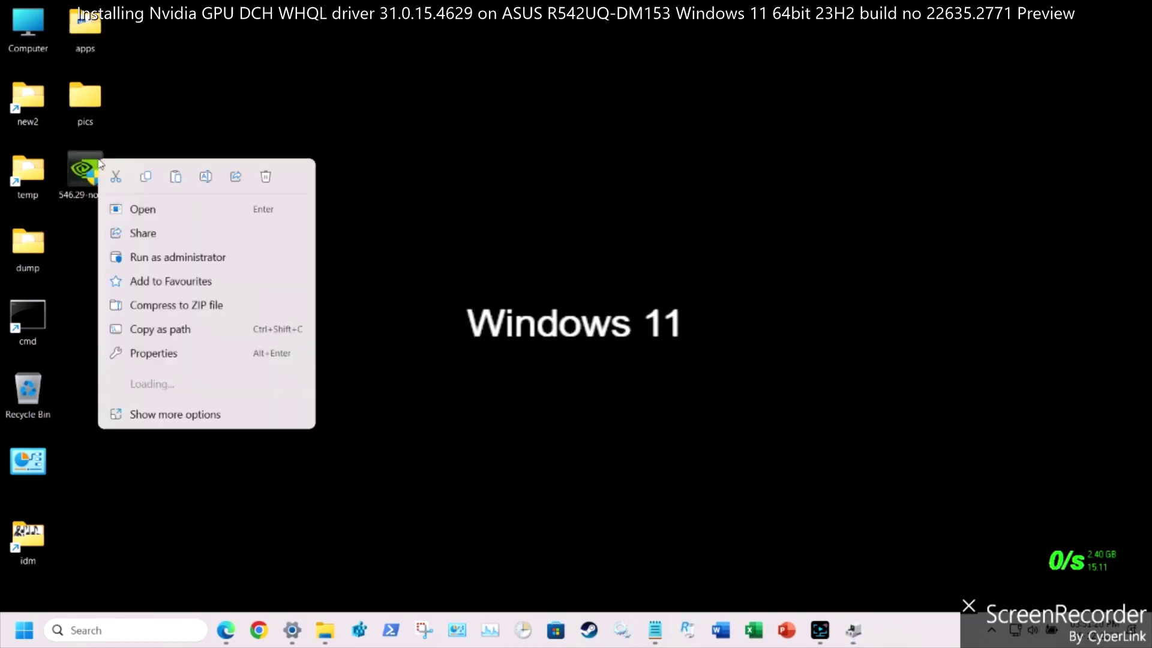
mouse_move(279, 383)
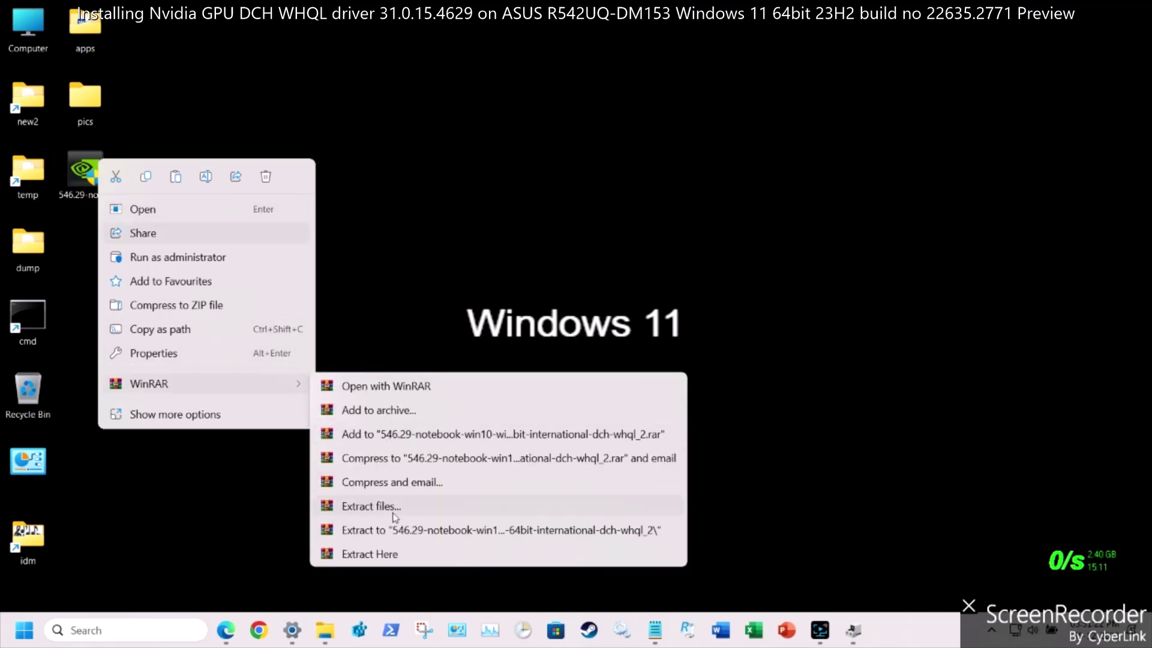
left_click(432, 531)
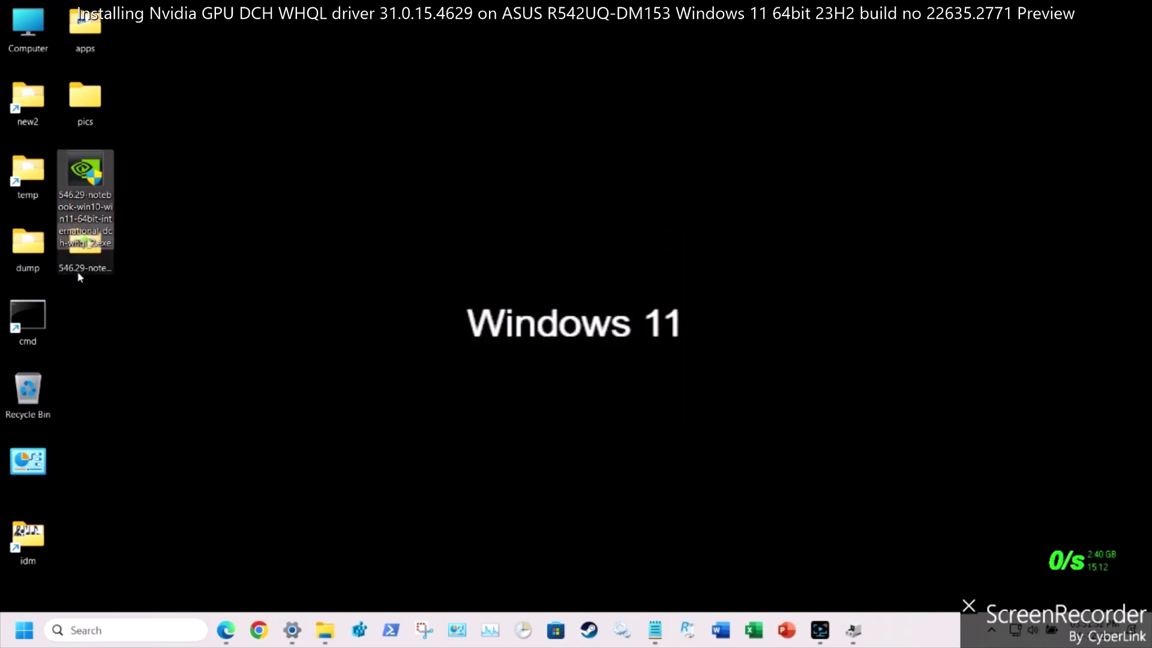
left_click_drag(81, 273, 274, 103)
Run setup.exe from the extracted driver folder as administrator, minimize the folder window, and move the folder closer to the installer file
right_click(275, 105)
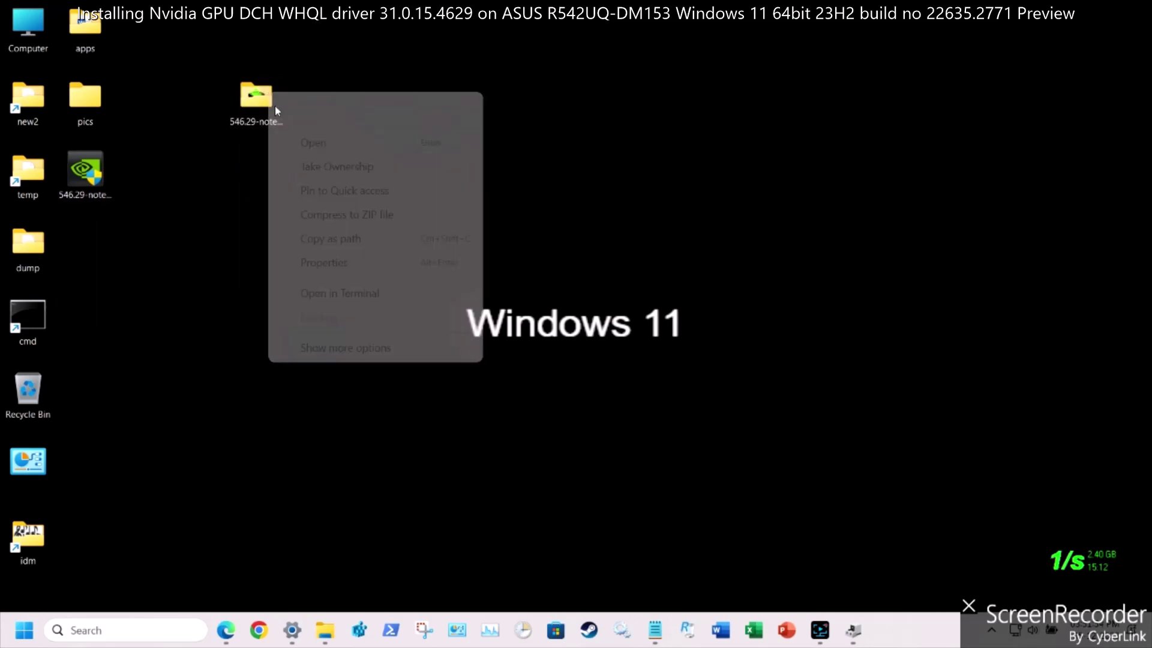
left_click(300, 145)
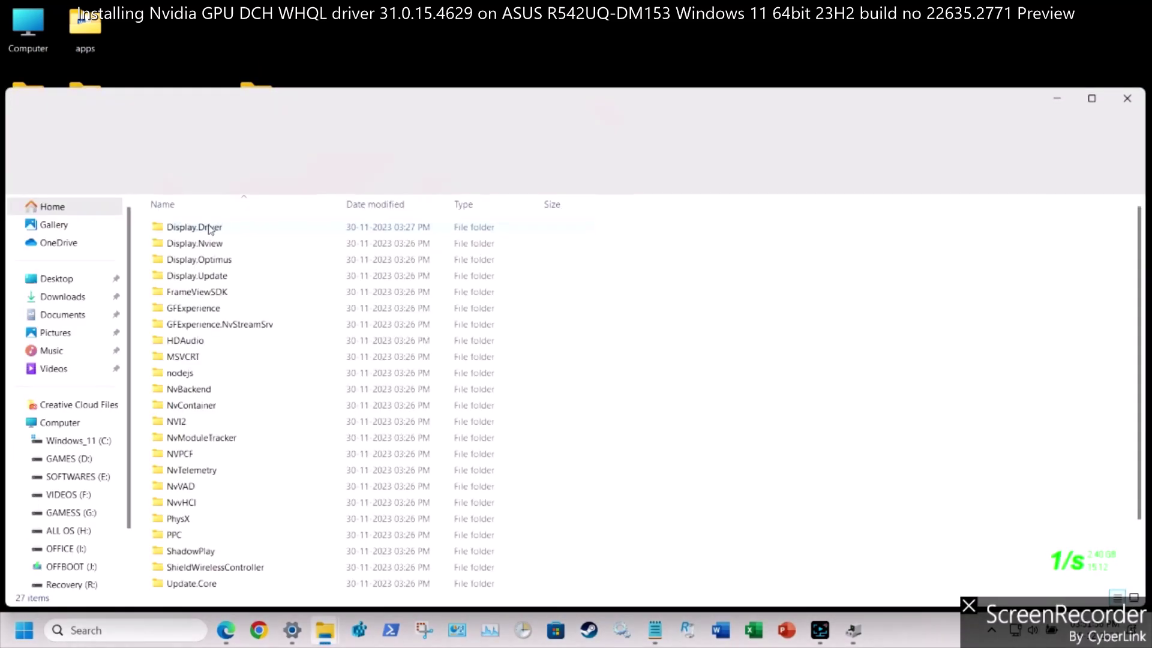
left_click(15, 423)
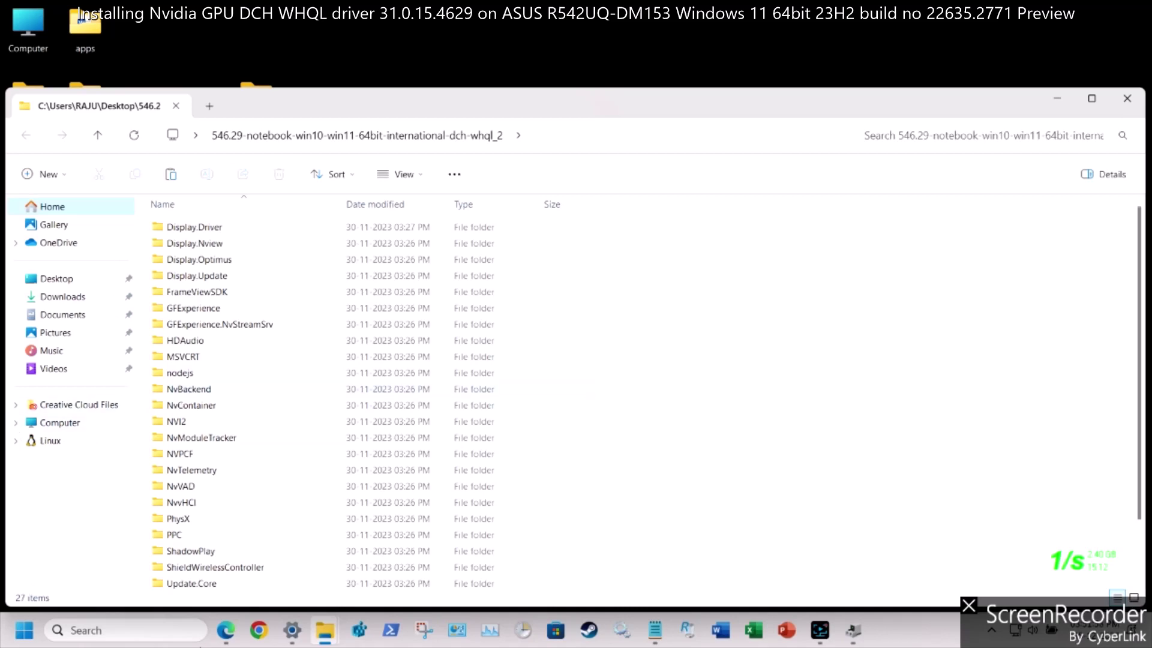
scroll(342, 258, "down", 2)
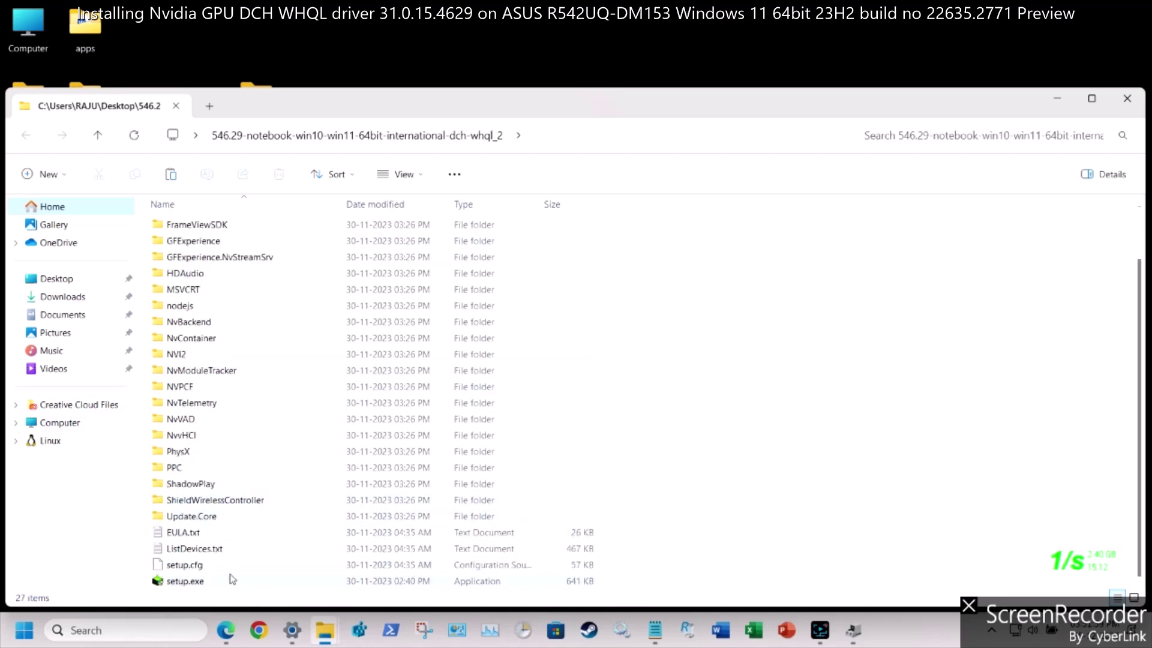
right_click(198, 580)
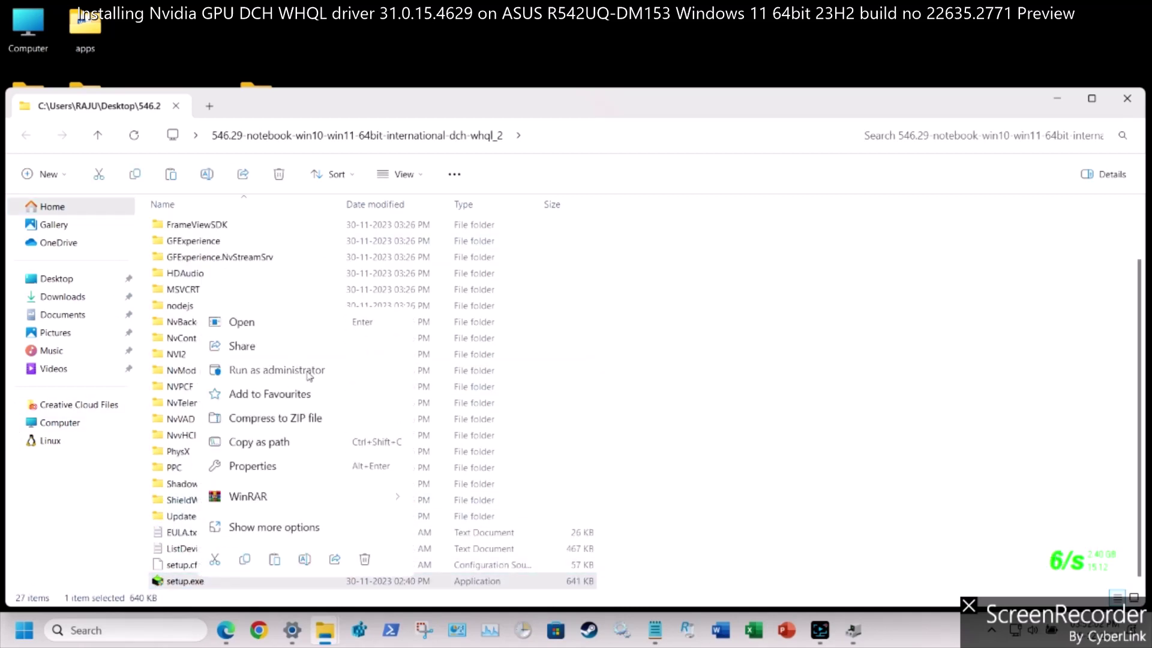
left_click(309, 373)
left_click(1062, 98)
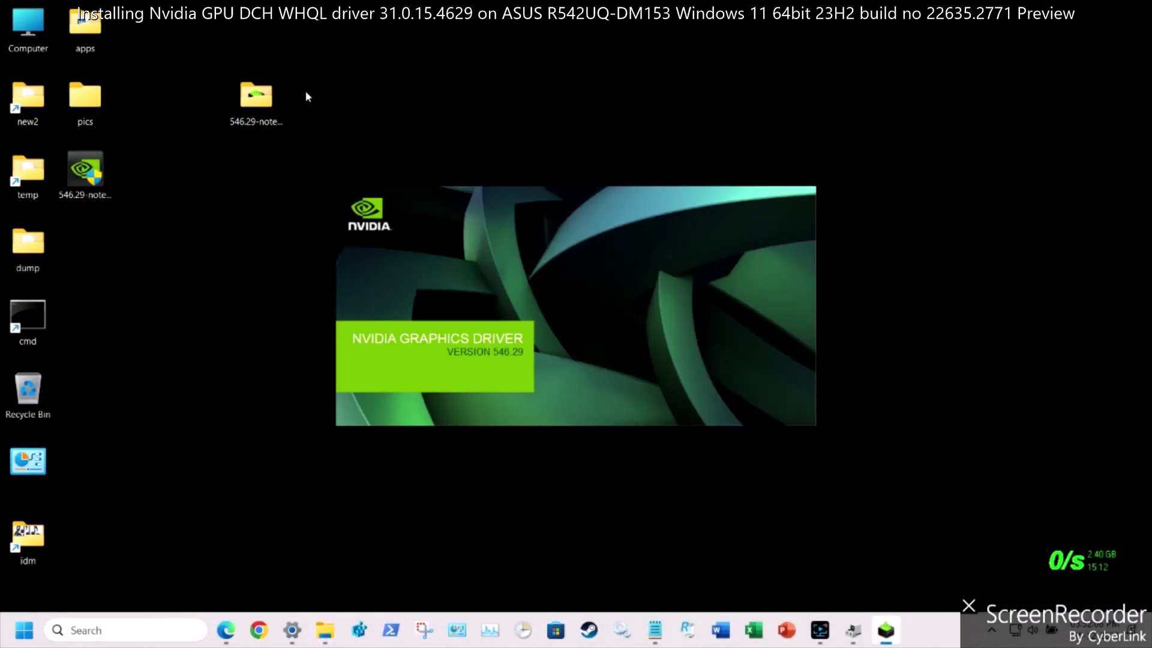
left_click_drag(256, 96, 142, 241)
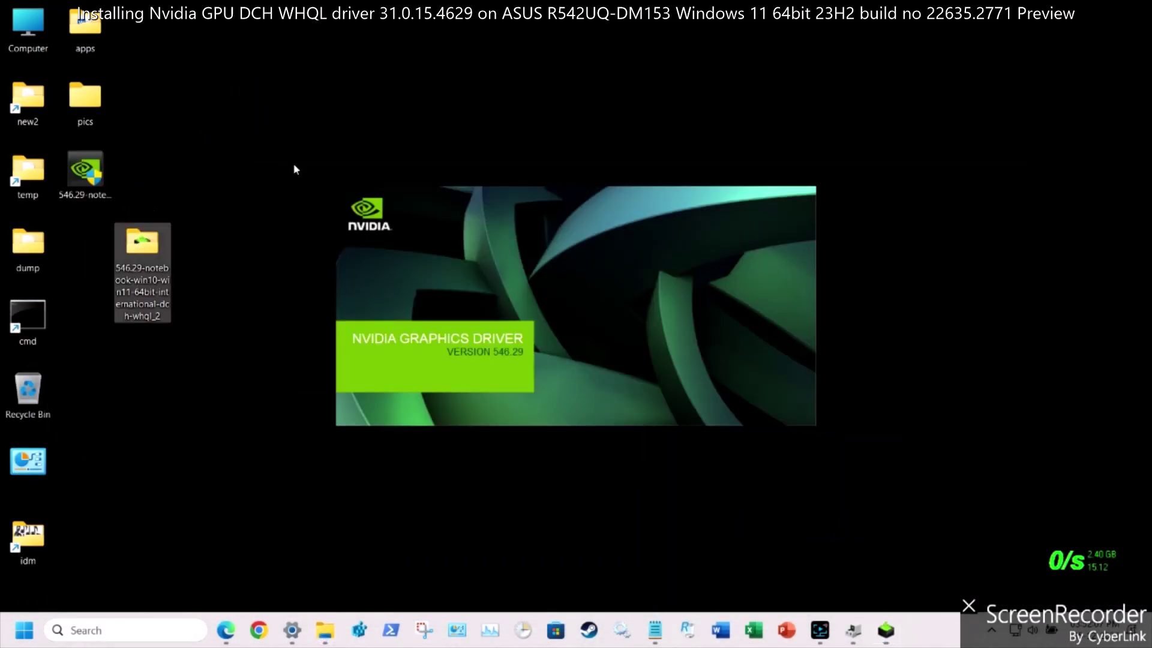
right_click(372, 94)
left_click(474, 188)
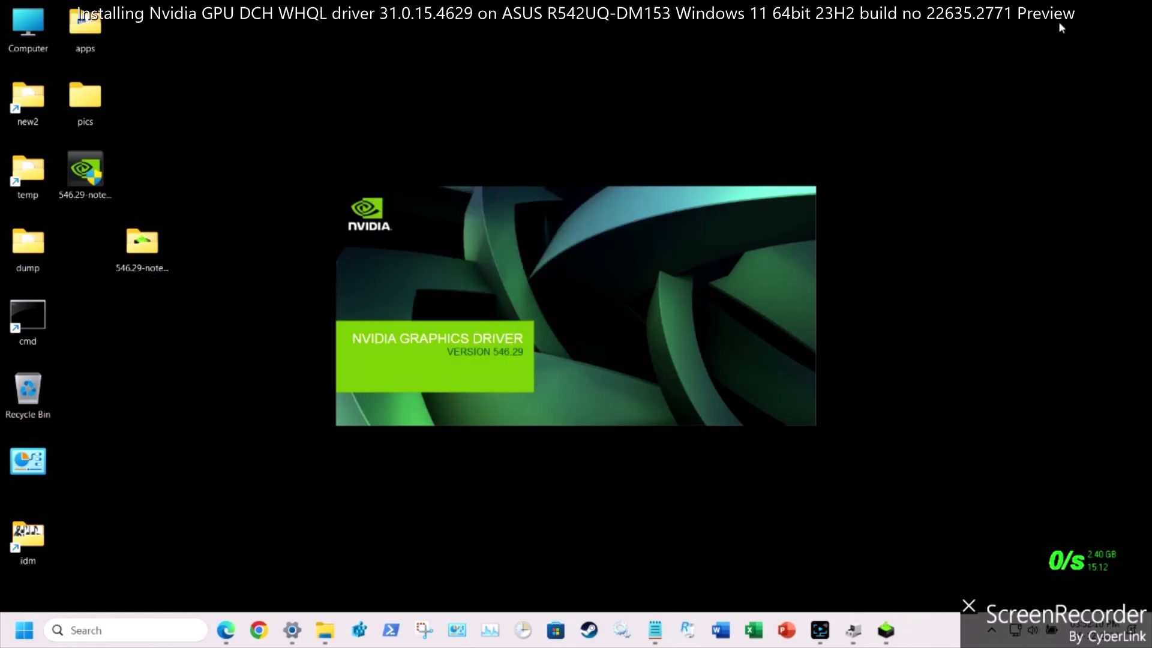
right_click(1062, 23)
left_click(946, 117)
right_click(985, 36)
left_click(922, 133)
right_click(1006, 62)
left_click(934, 167)
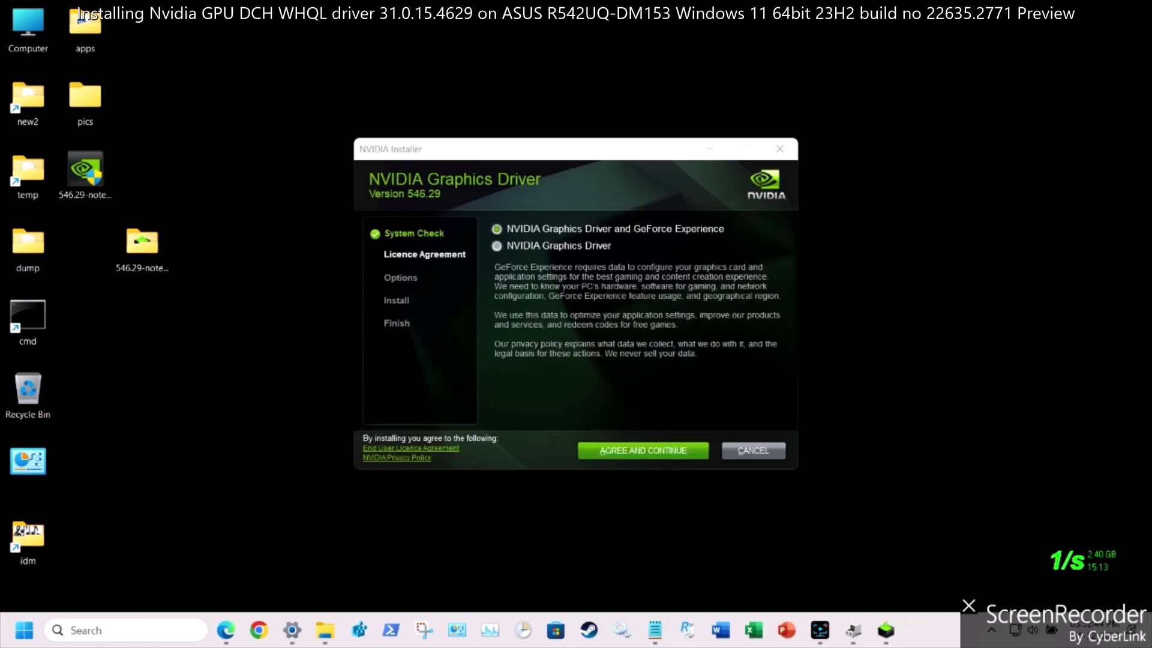
Install only the NVIDIA Graphics Driver, without GeForce Experience, using the Express option, and close the finished installer
left_click(567, 247)
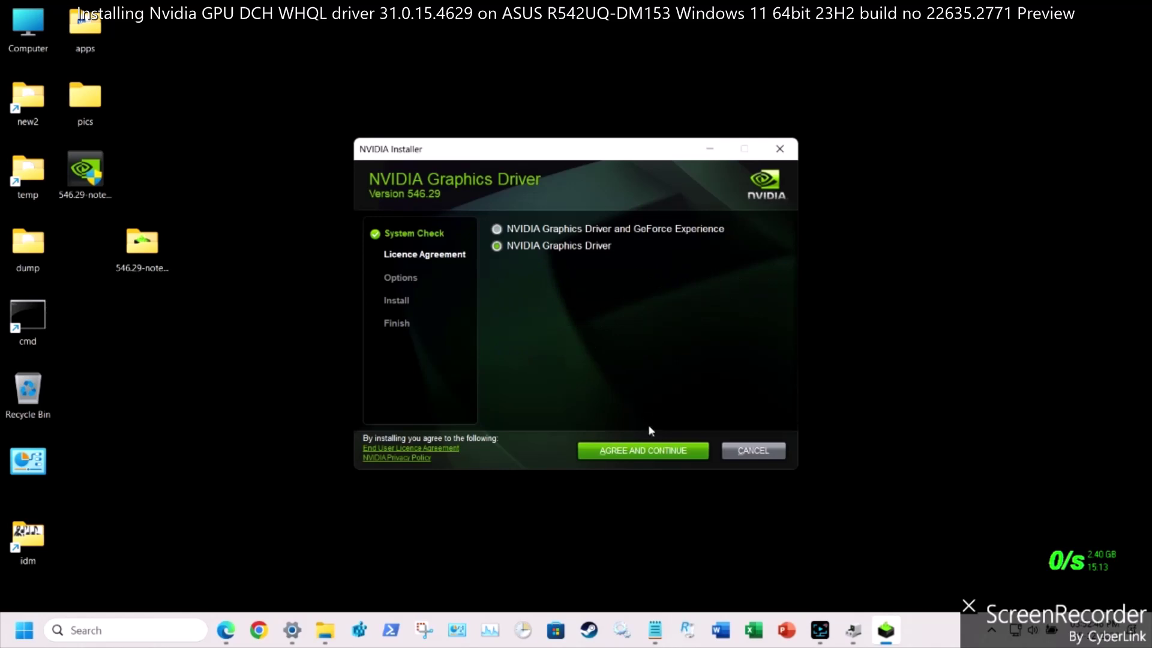
left_click(658, 453)
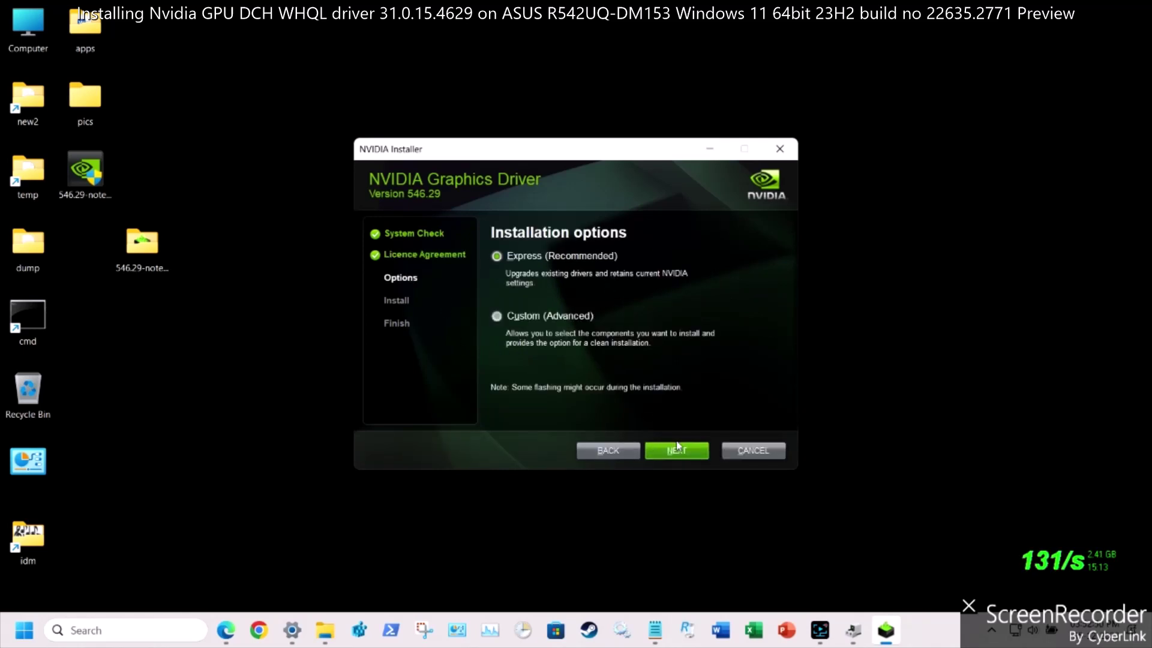
left_click(677, 449)
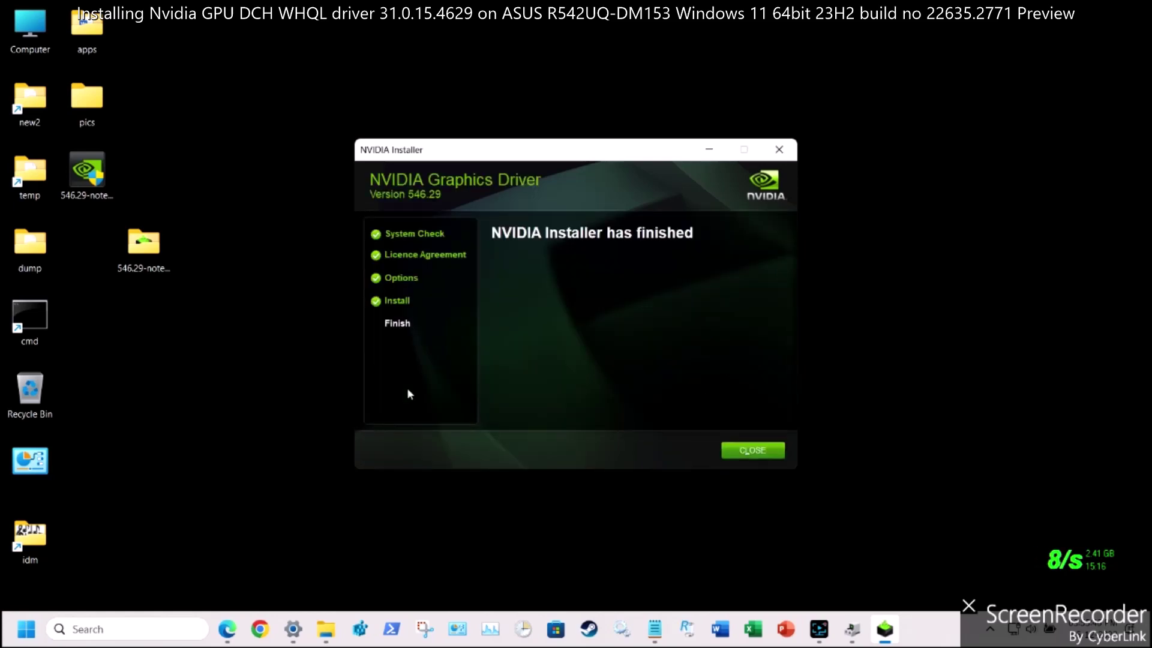
left_click(758, 456)
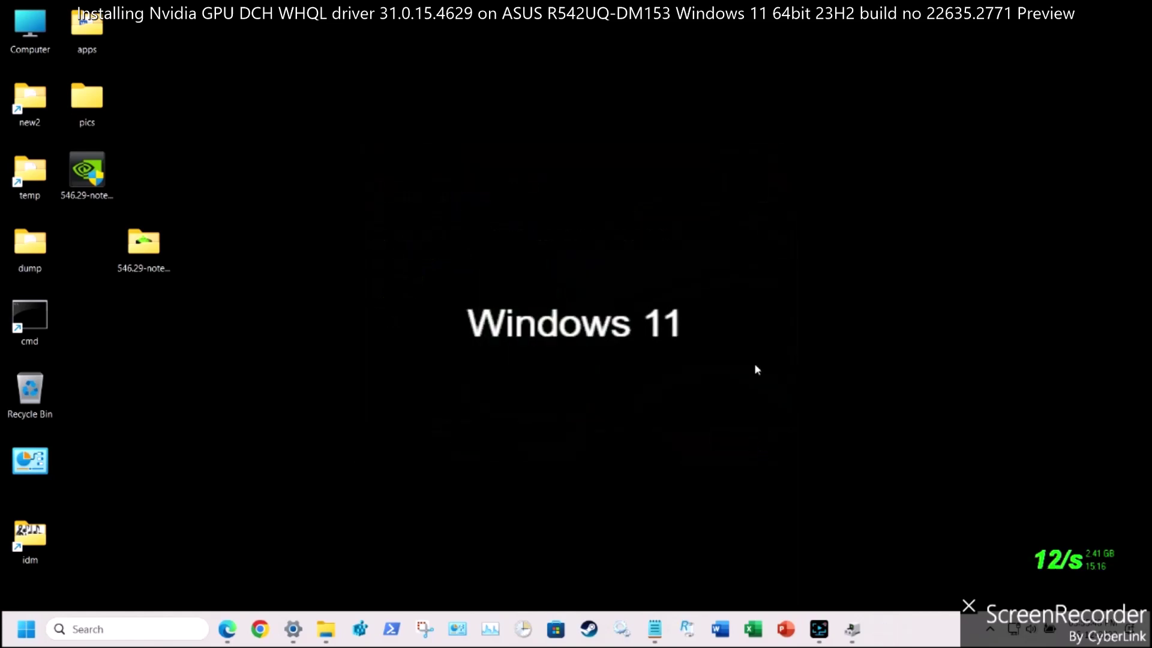
Restore Device Manager, verify the NVIDIA GeForce 940MX driver version after the installation, and minimize Device Manager again
left_click(852, 628)
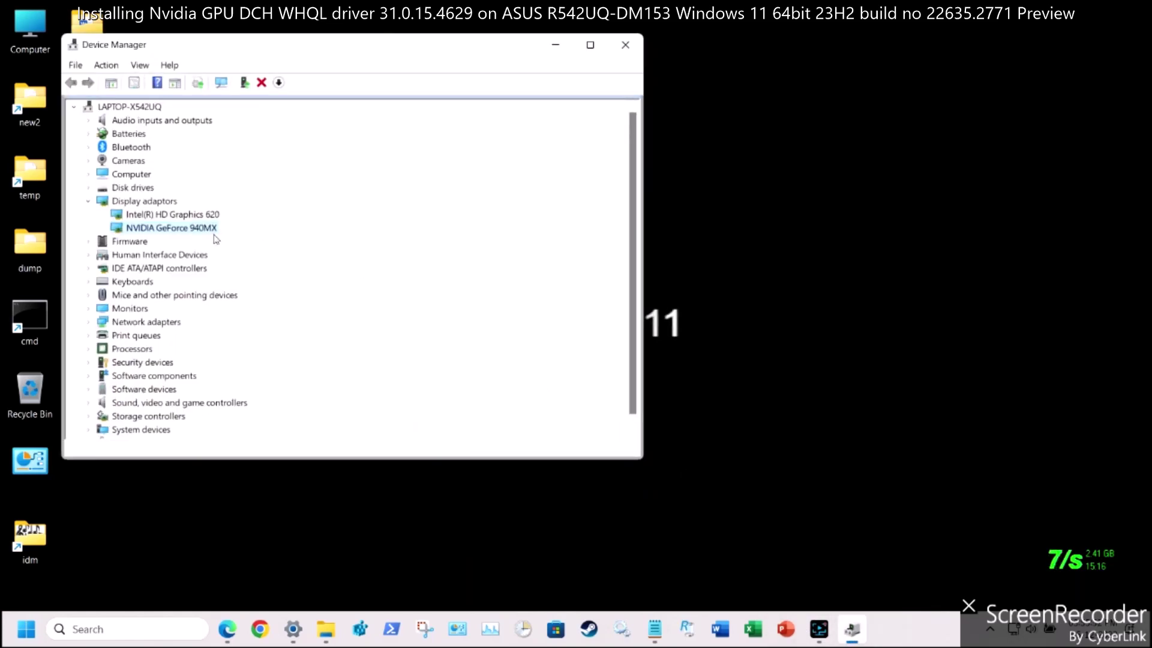
right_click(212, 233)
left_click(261, 323)
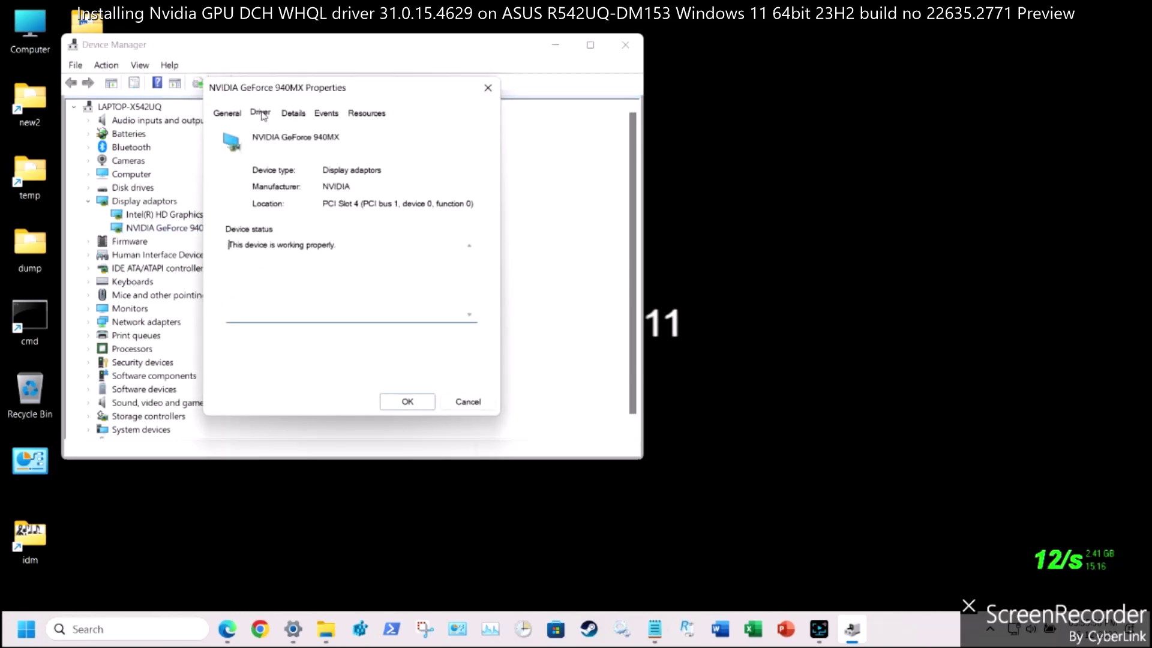
left_click(261, 114)
left_click(488, 88)
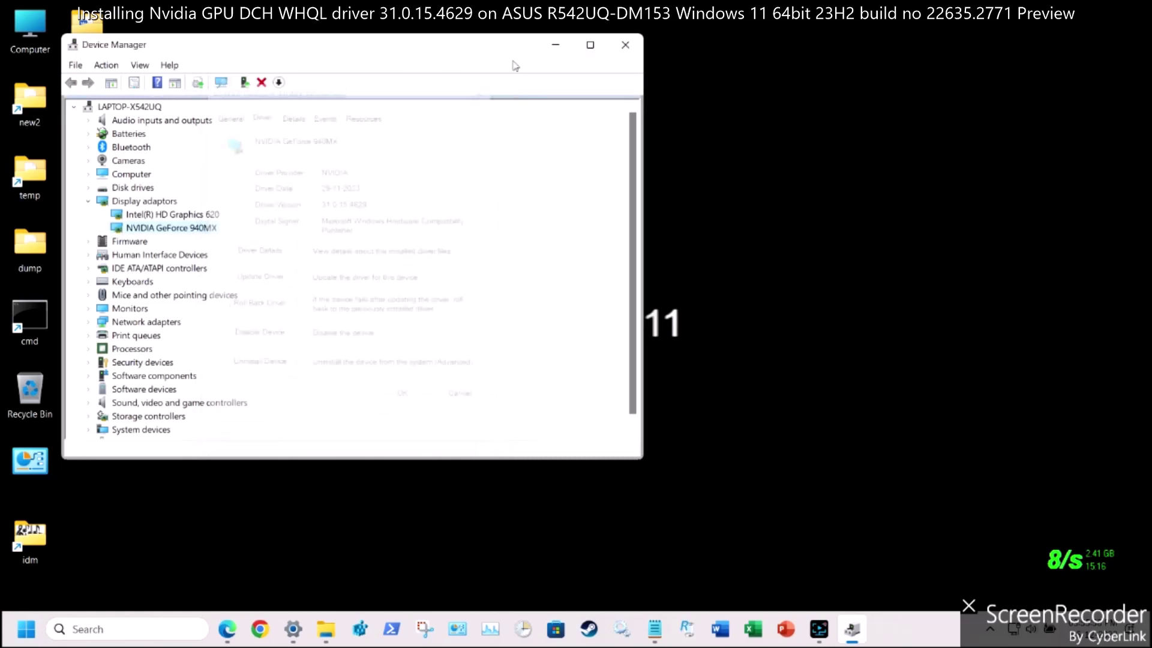
left_click(566, 45)
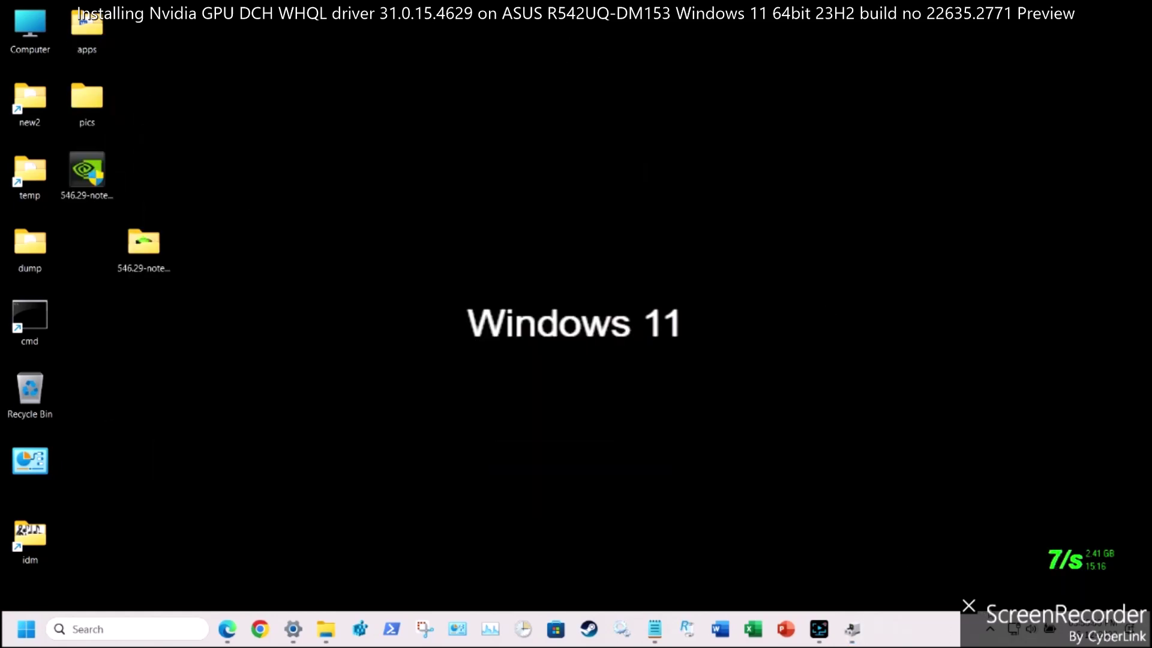
Open the NVIDIA Control Panel through NVIDIA Settings among the hidden notification-area items
left_click(990, 629)
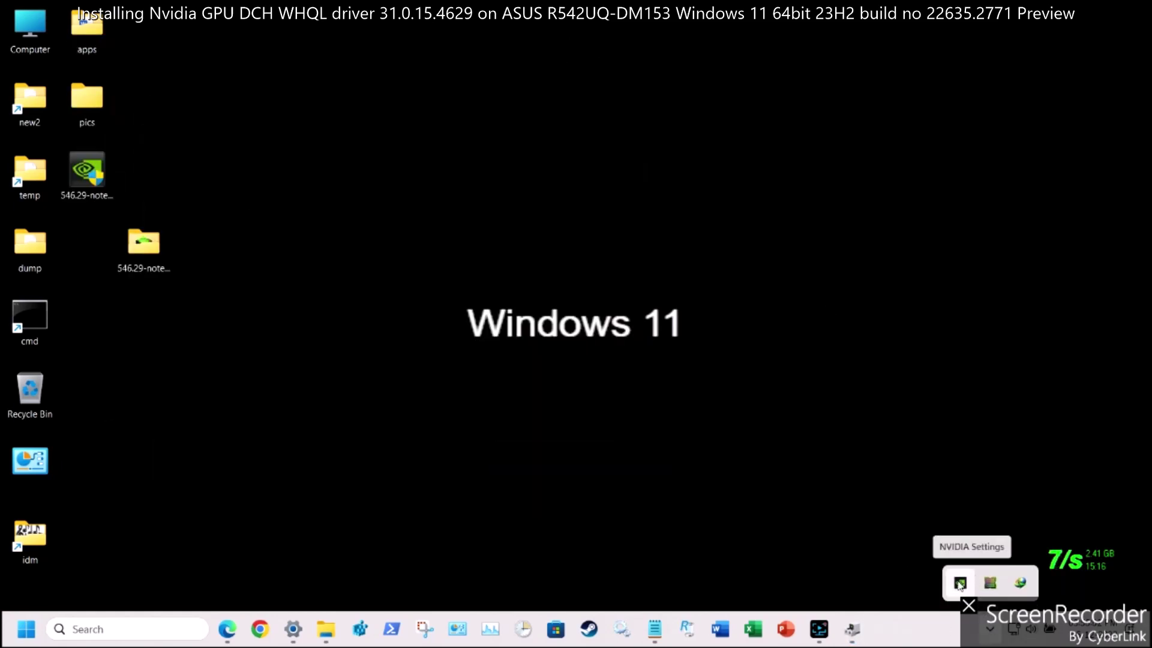
right_click(959, 584)
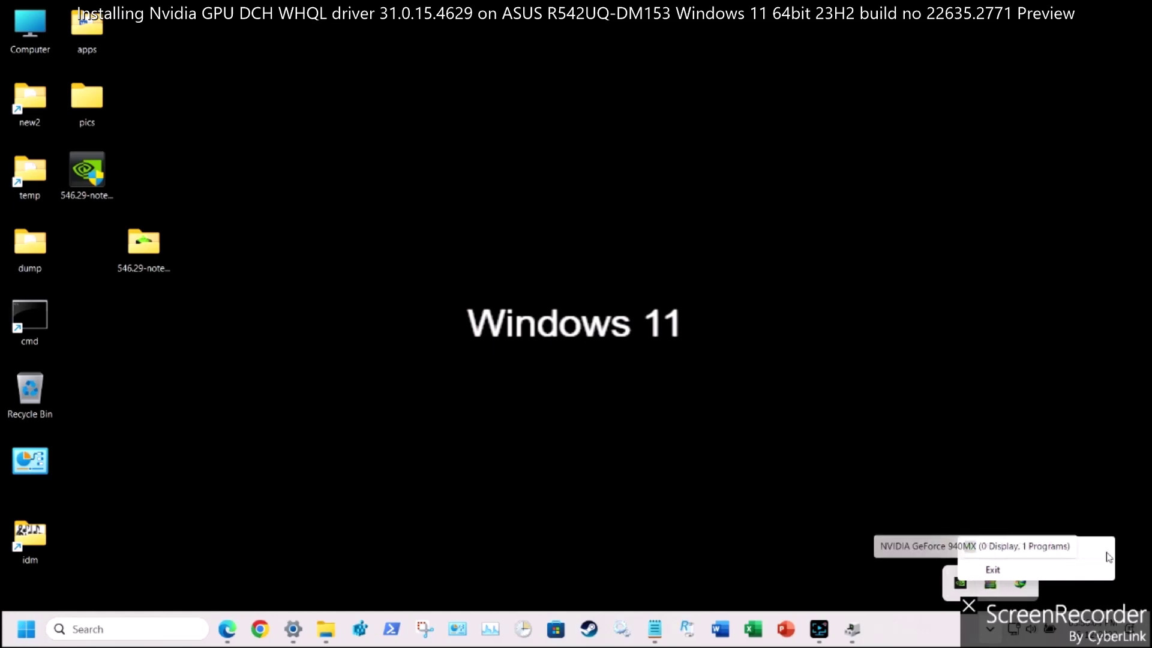
left_click(1107, 549)
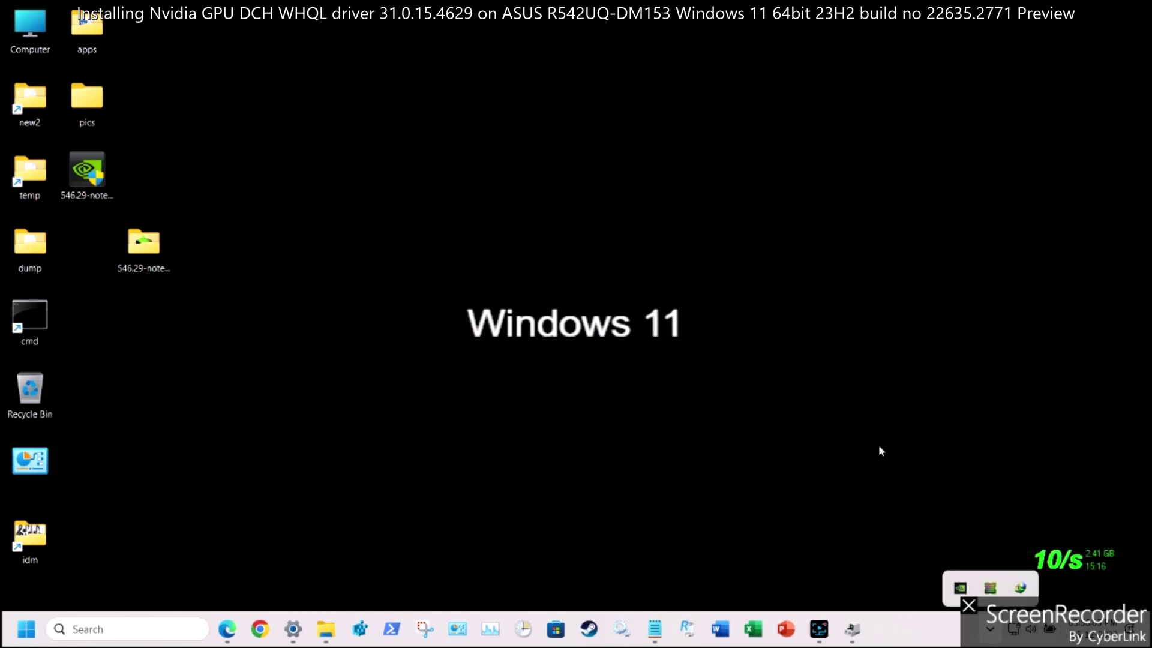
right_click(652, 227)
left_click(698, 318)
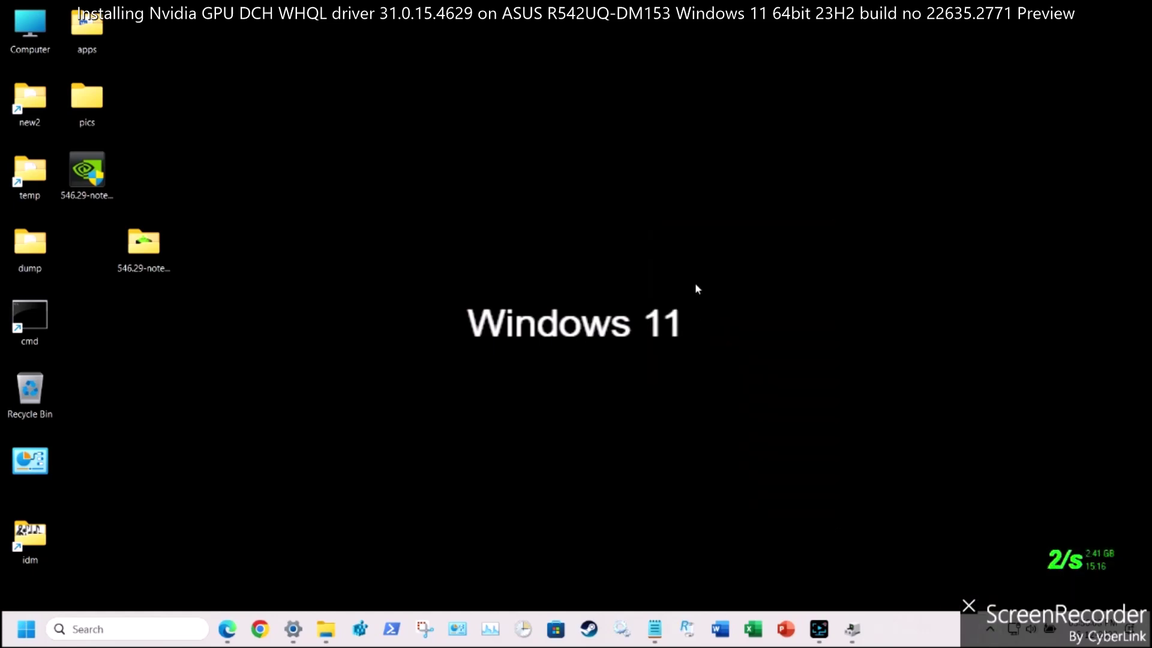
right_click(736, 188)
left_click(780, 277)
right_click(782, 206)
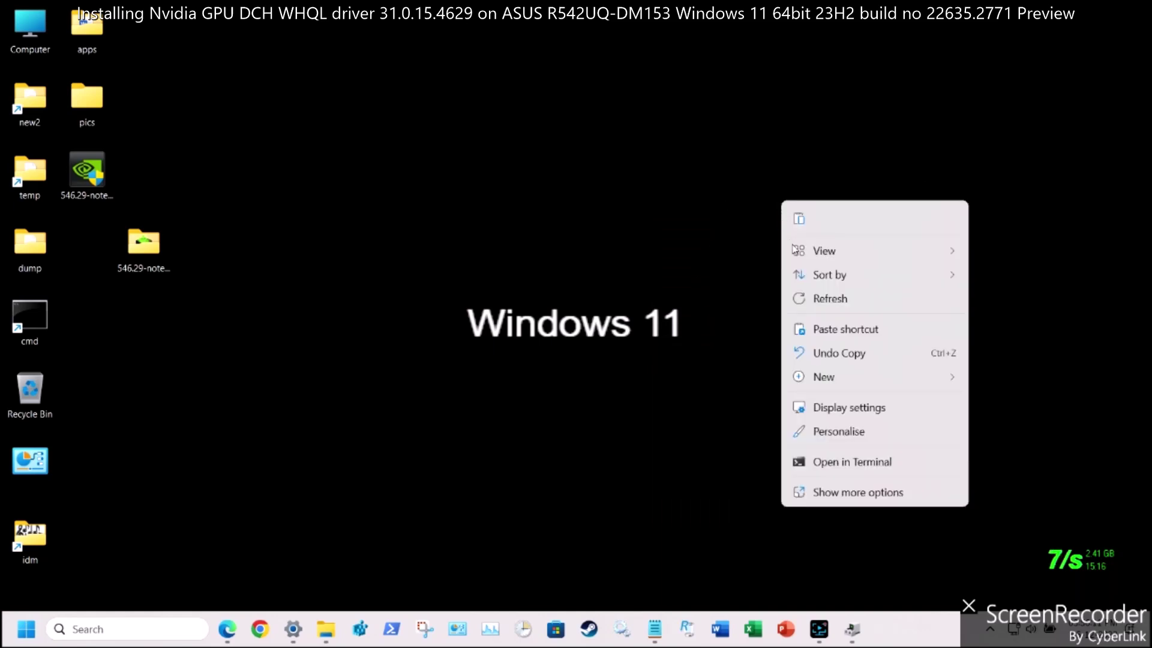
left_click(847, 296)
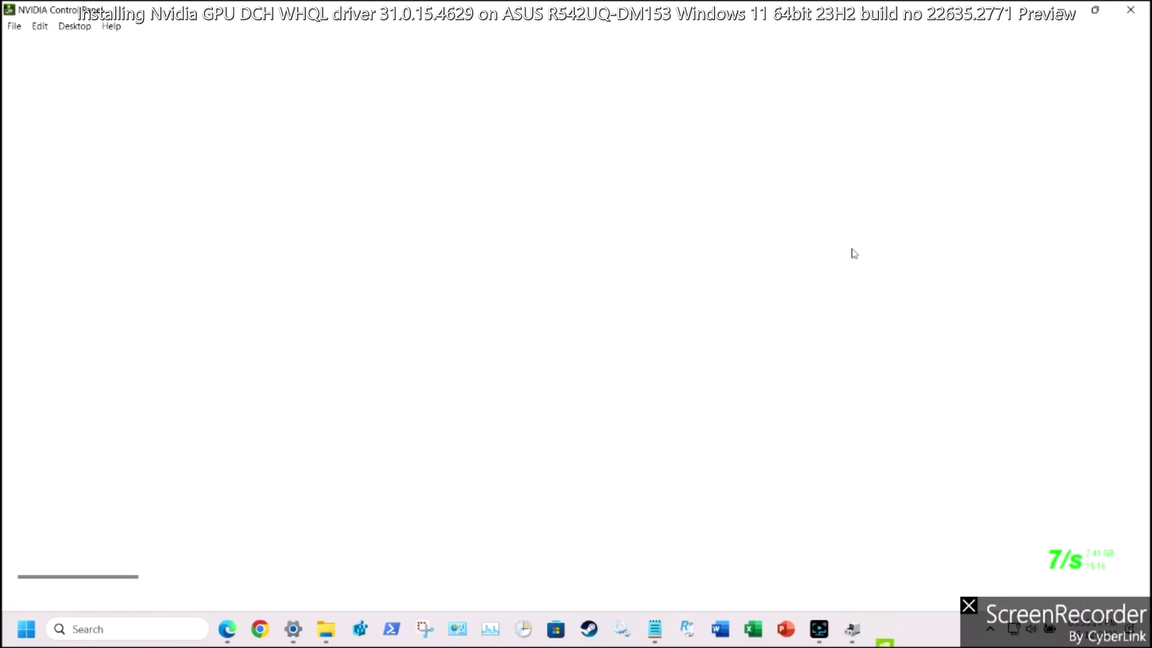
right_click(851, 218)
mouse_move(853, 254)
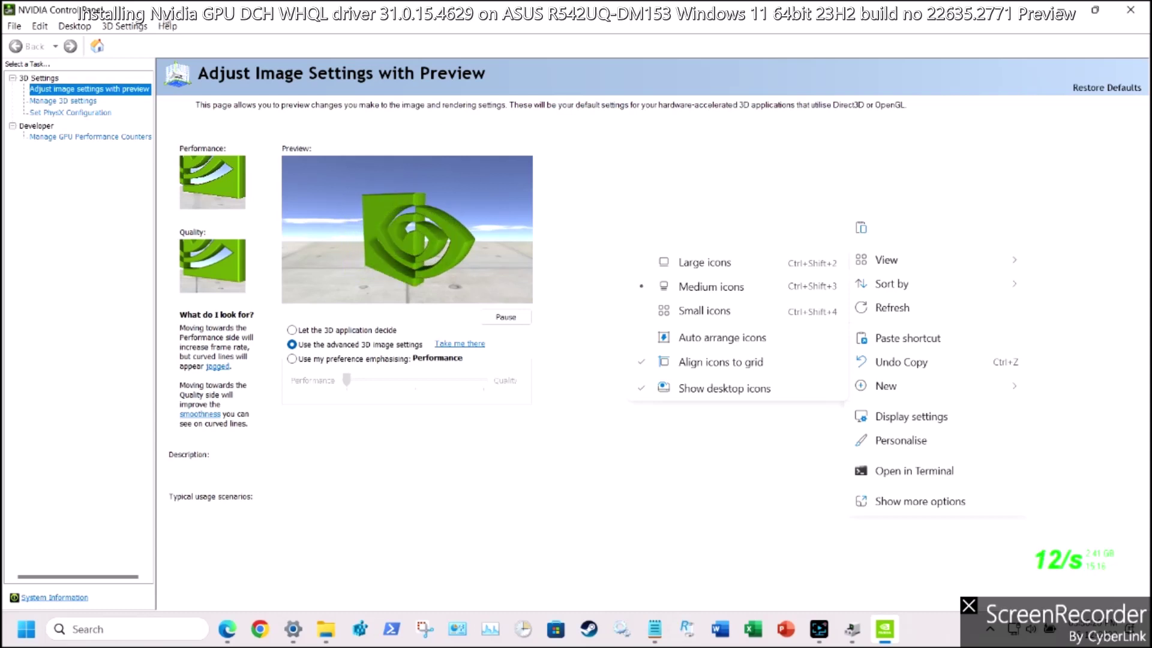
Check the driver version and component file versions in the NVIDIA system information, and close the NVIDIA Control Panel
left_click(168, 25)
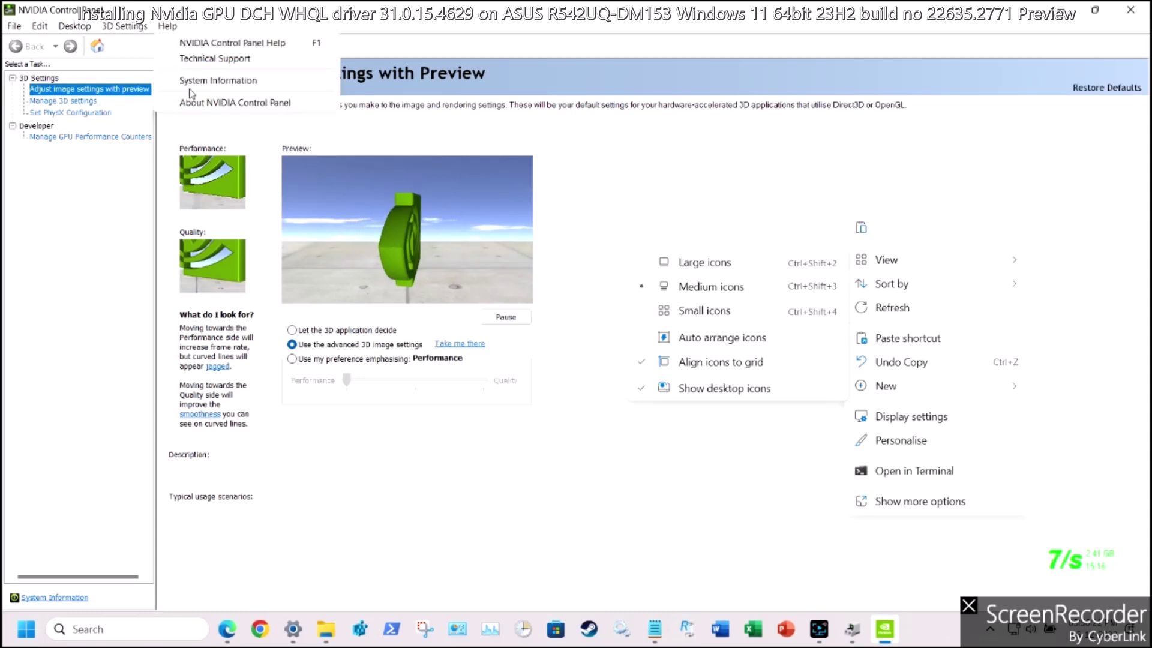
left_click(216, 84)
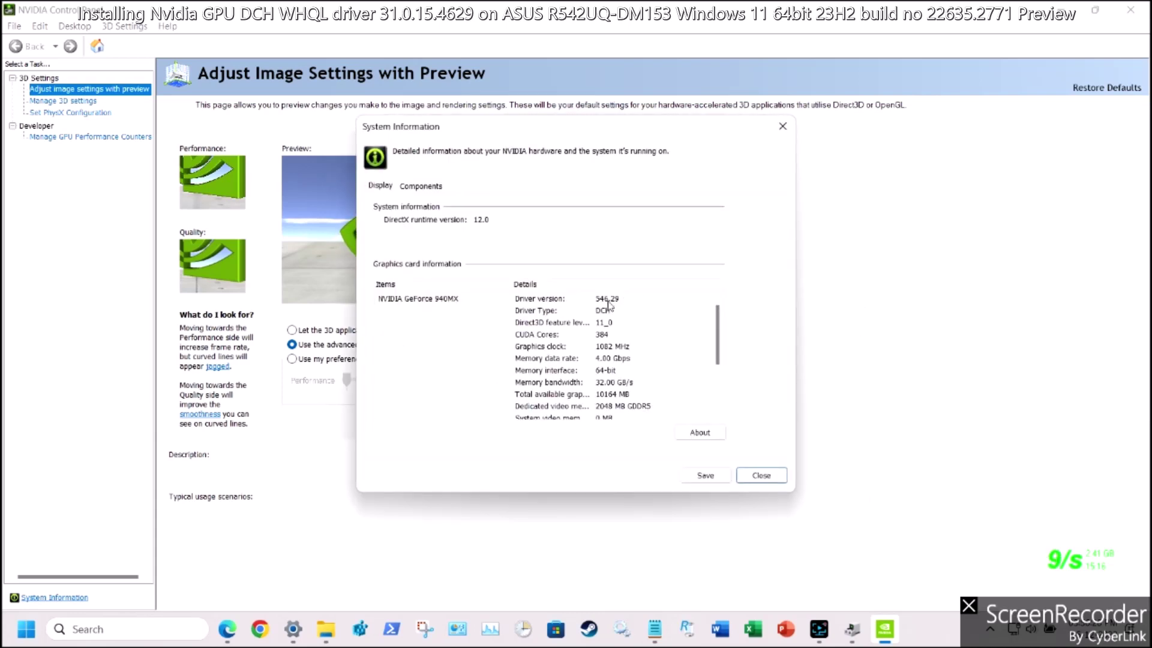
left_click(420, 186)
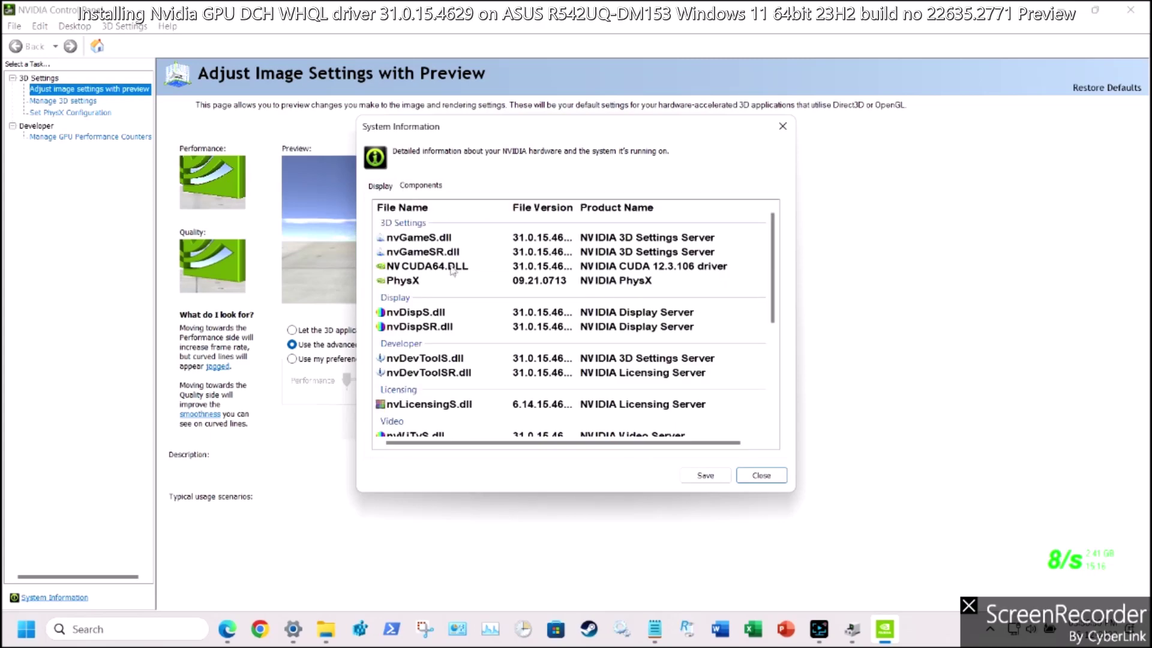
scroll(674, 339, "down", 5)
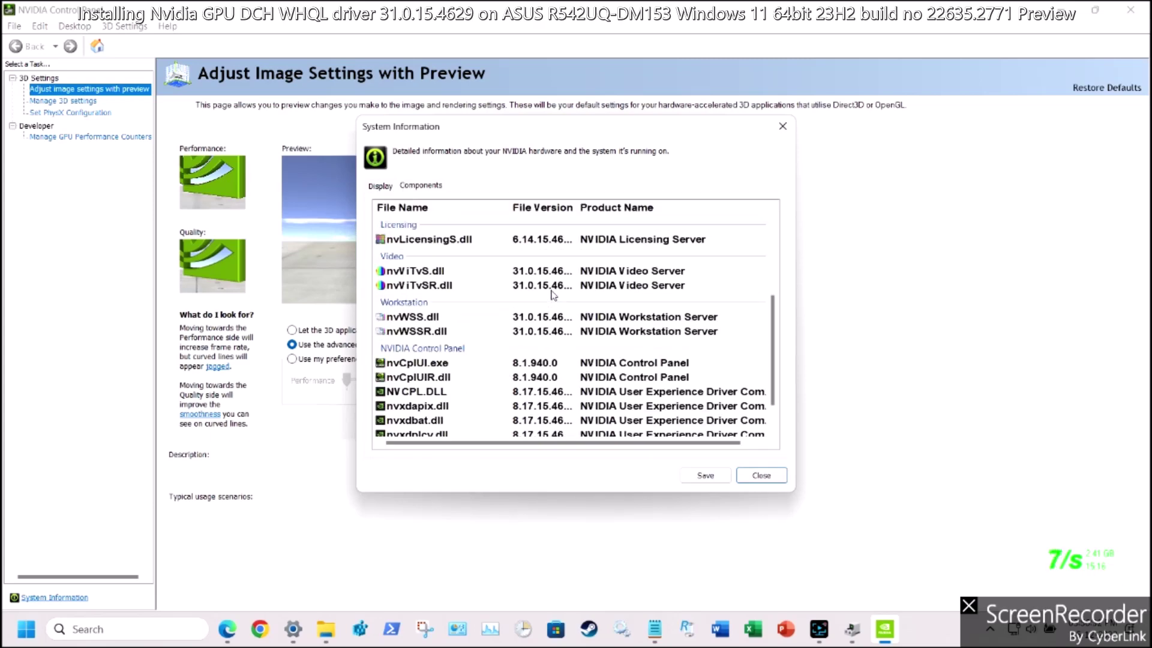
left_click(761, 475)
left_click(1129, 10)
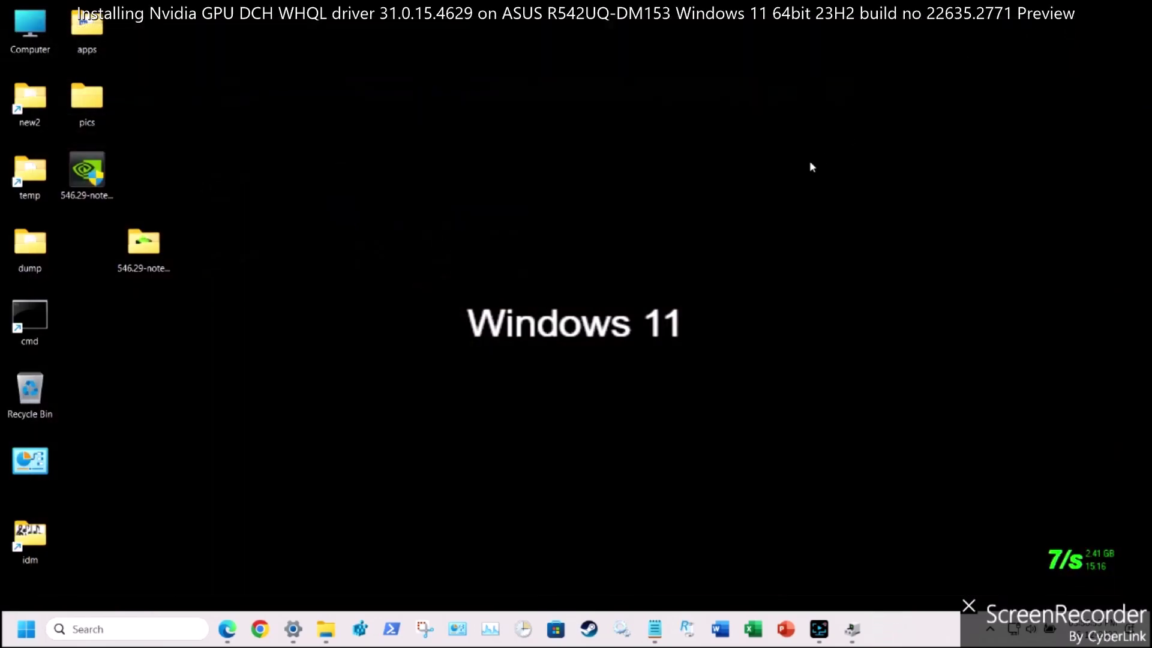
Launch the DirectX Diagnostic Tool from the desktop's extended options
right_click(706, 61)
left_click(765, 356)
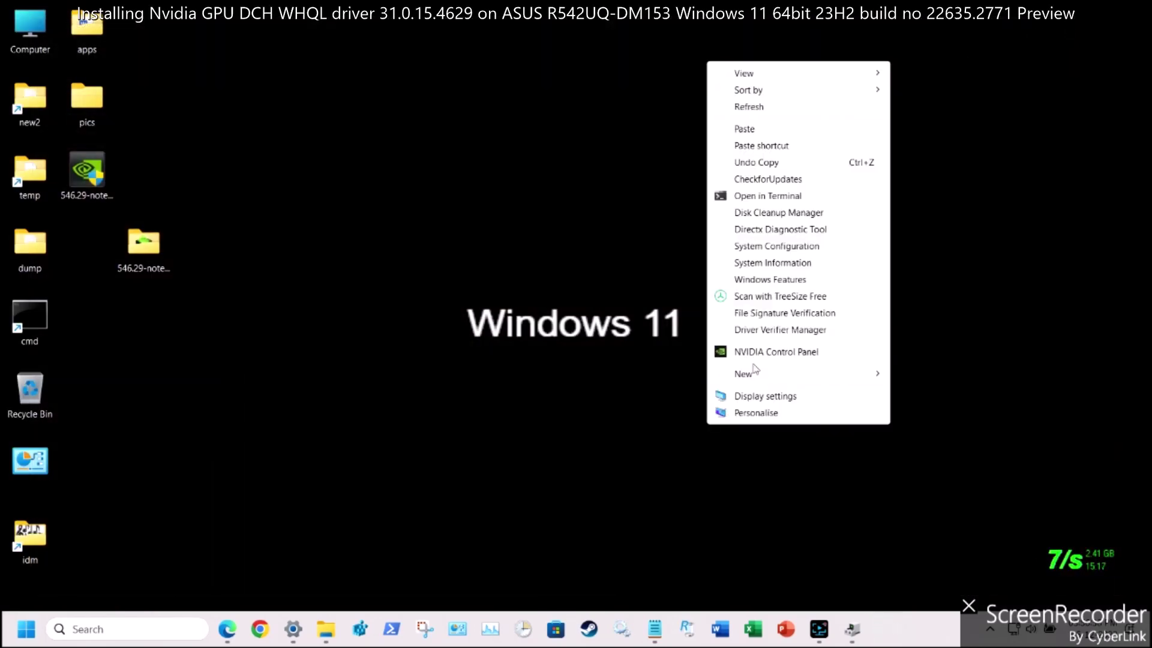
left_click(771, 231)
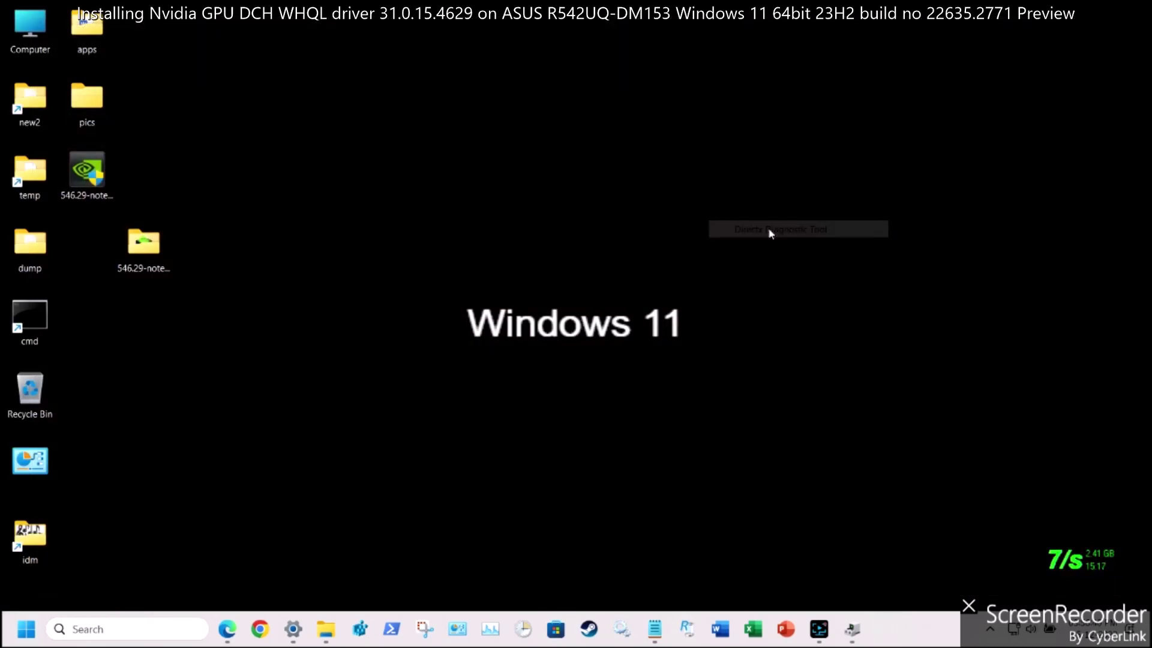
right_click(737, 89)
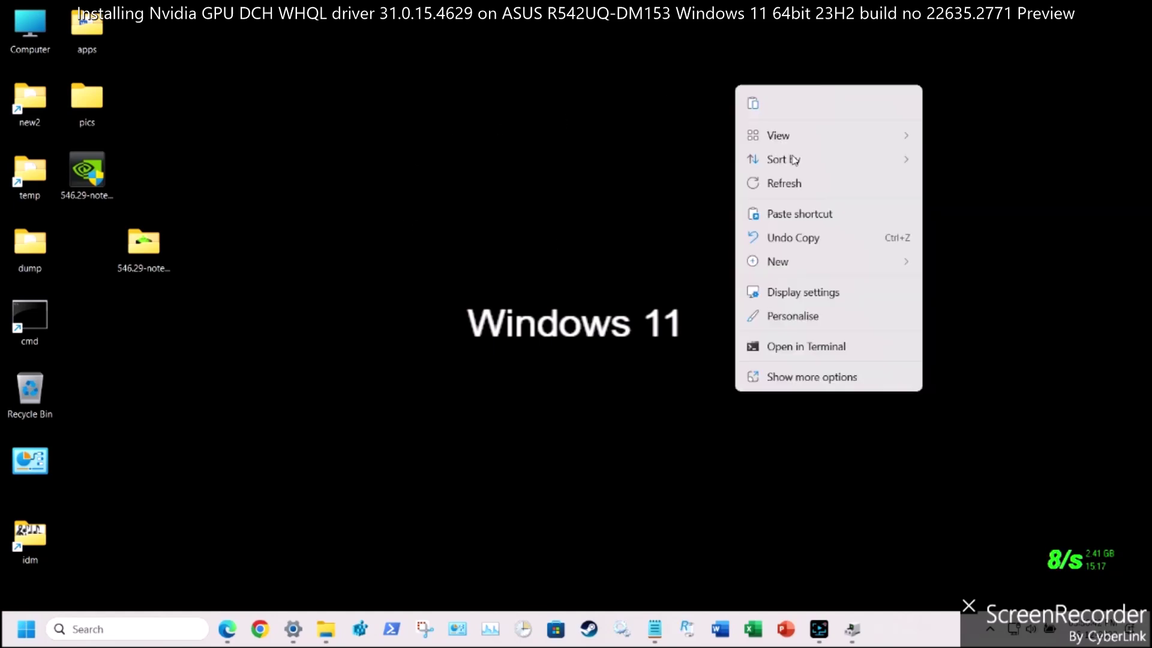
left_click(811, 186)
right_click(811, 145)
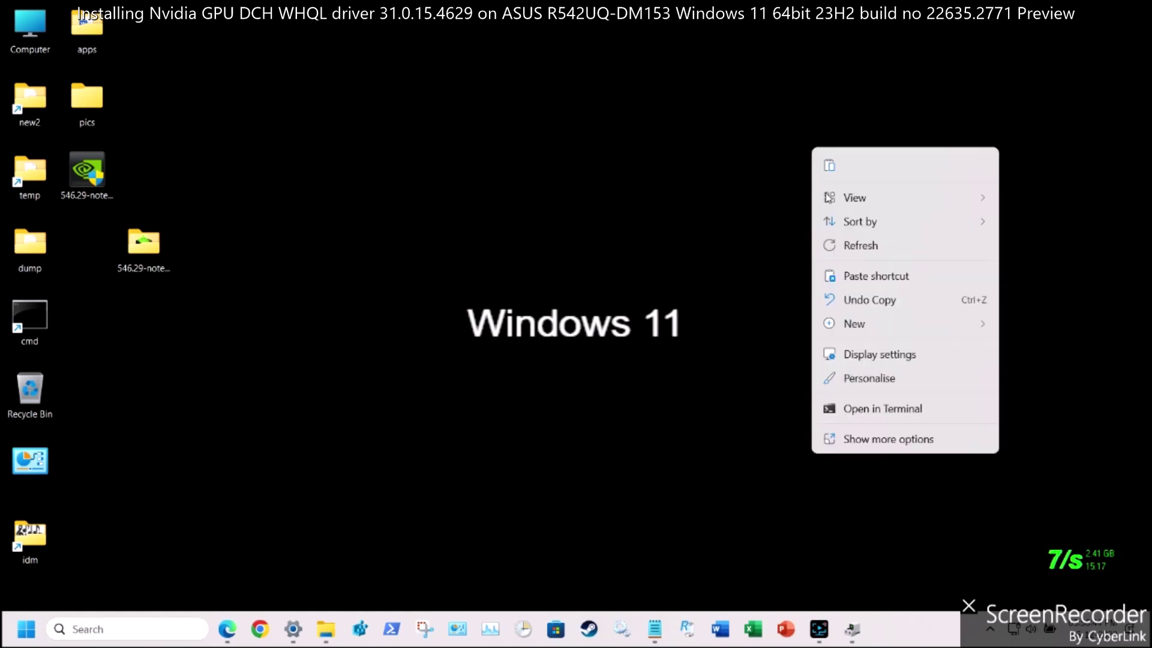
left_click(876, 242)
right_click(825, 138)
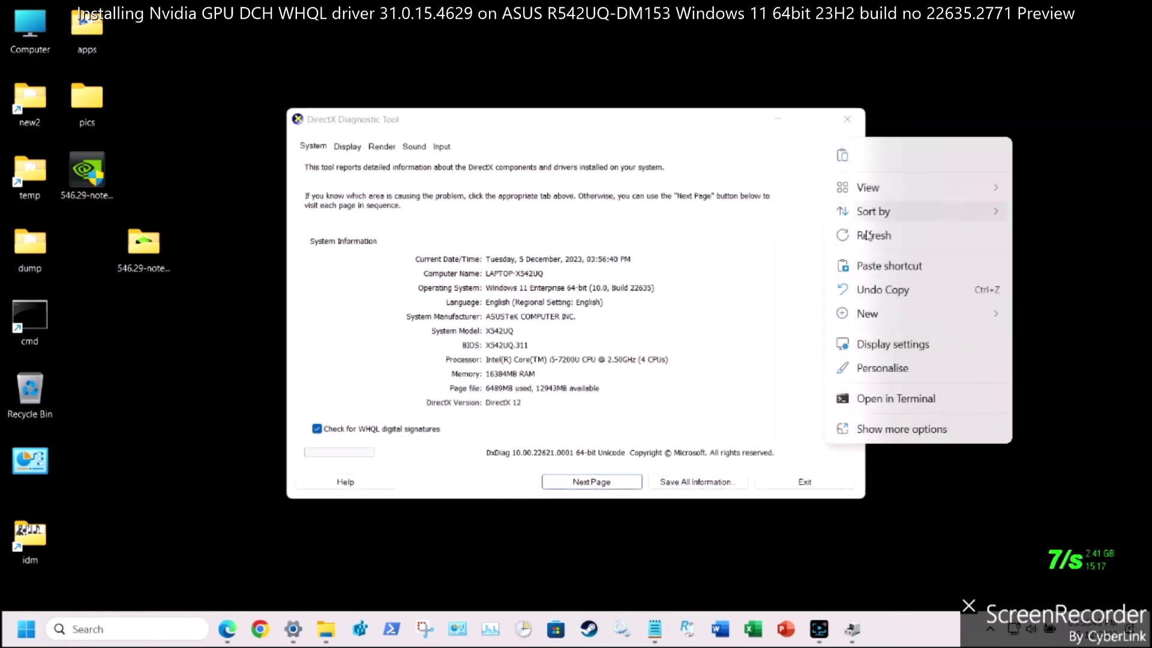
left_click(864, 234)
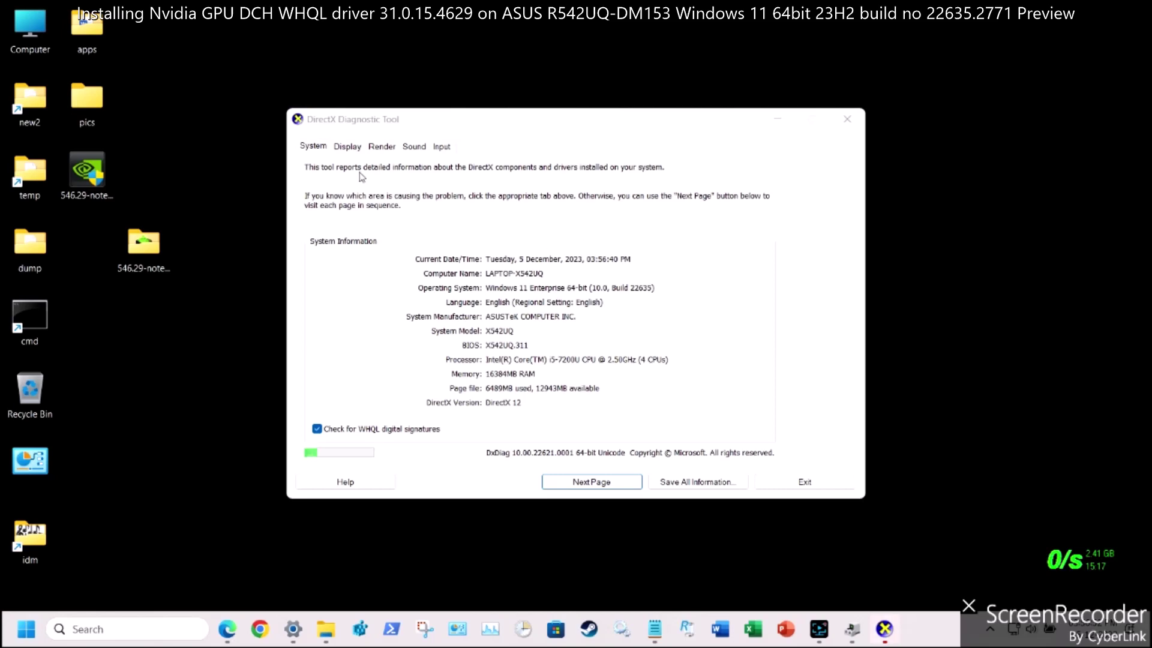
Review the display, render and sound device details in the DirectX Diagnostic Tool and close it
left_click(342, 150)
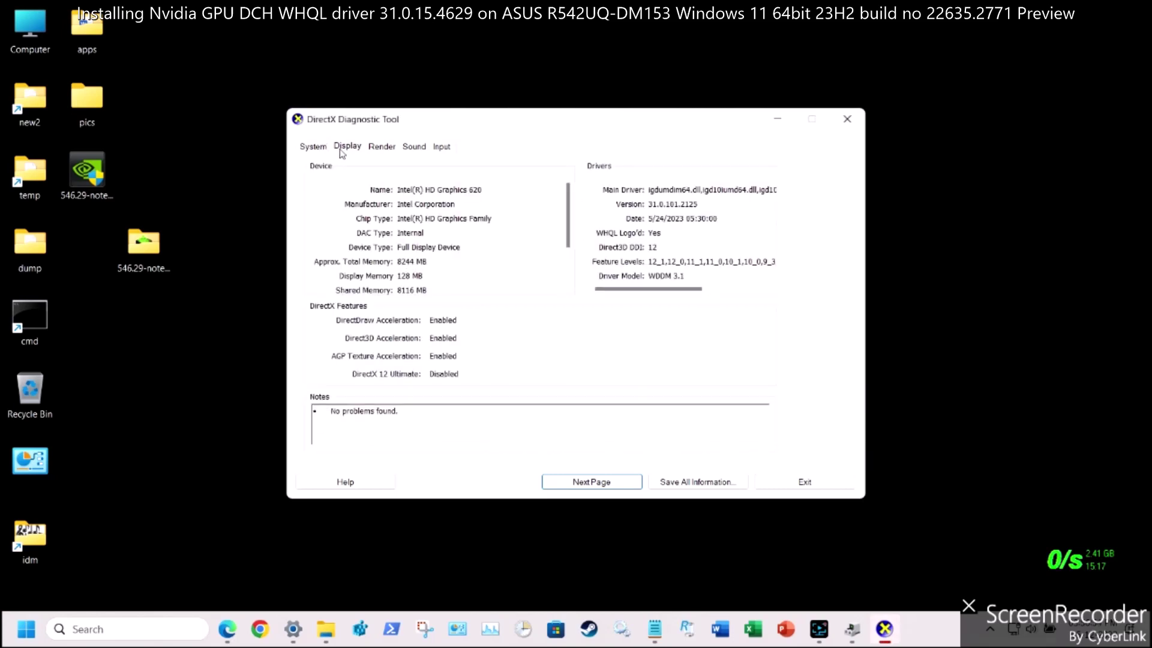
left_click(383, 148)
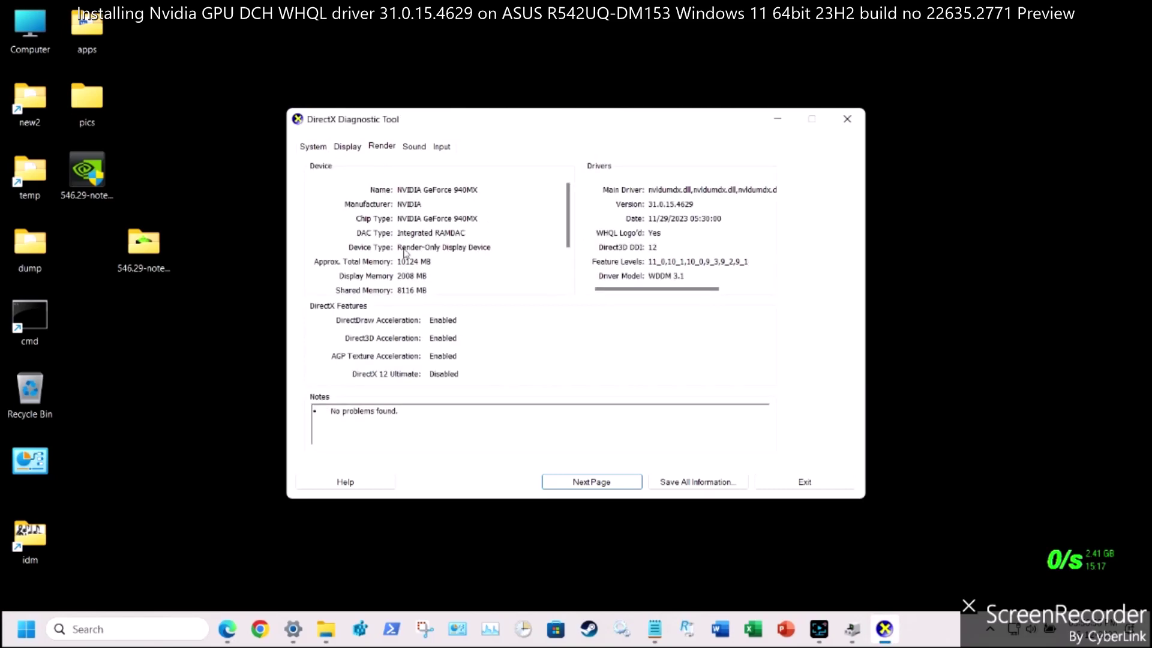
left_click(413, 147)
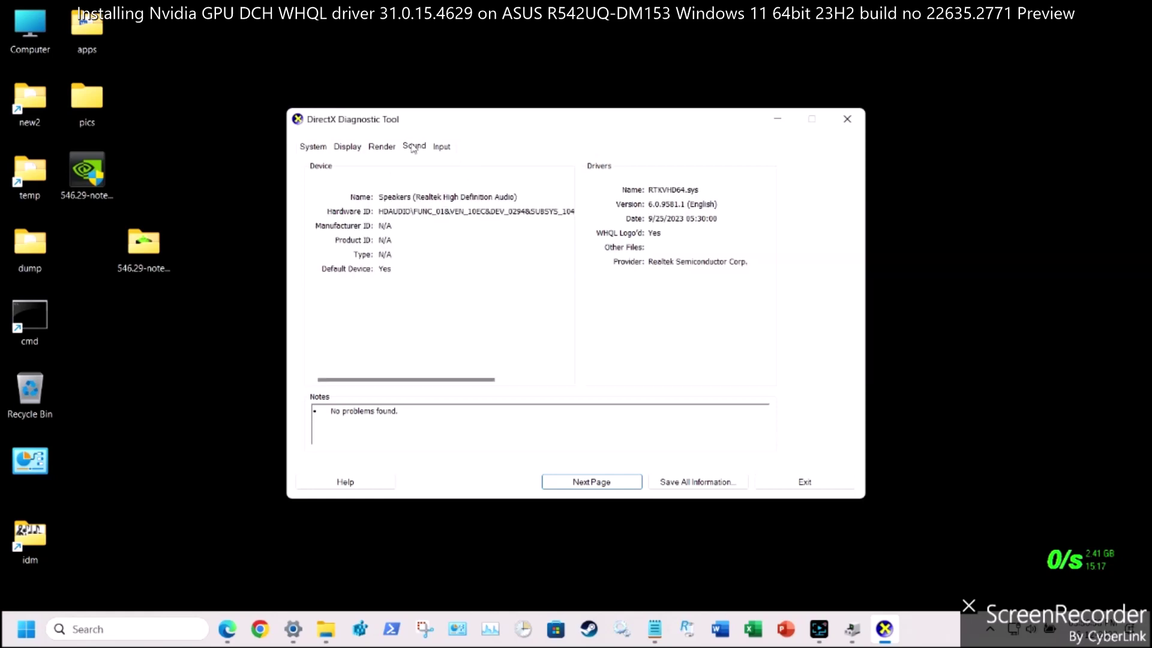
left_click(847, 119)
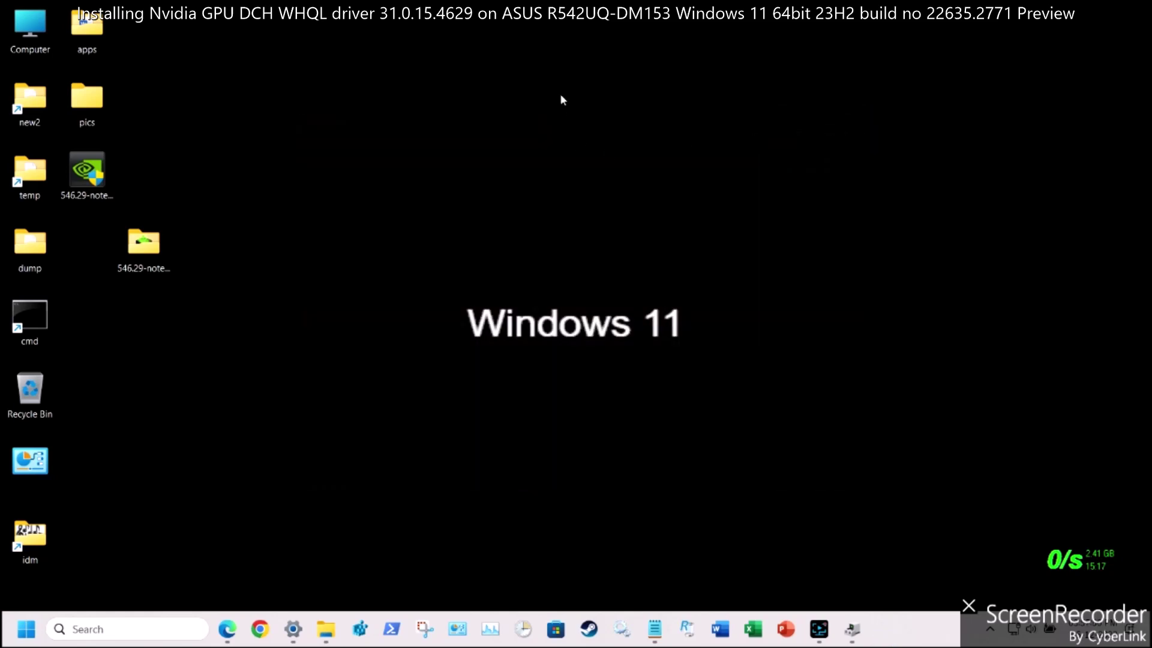
Open Windows System Information from the desktop and examine the system summary down to its last entries
right_click(559, 88)
left_click(648, 381)
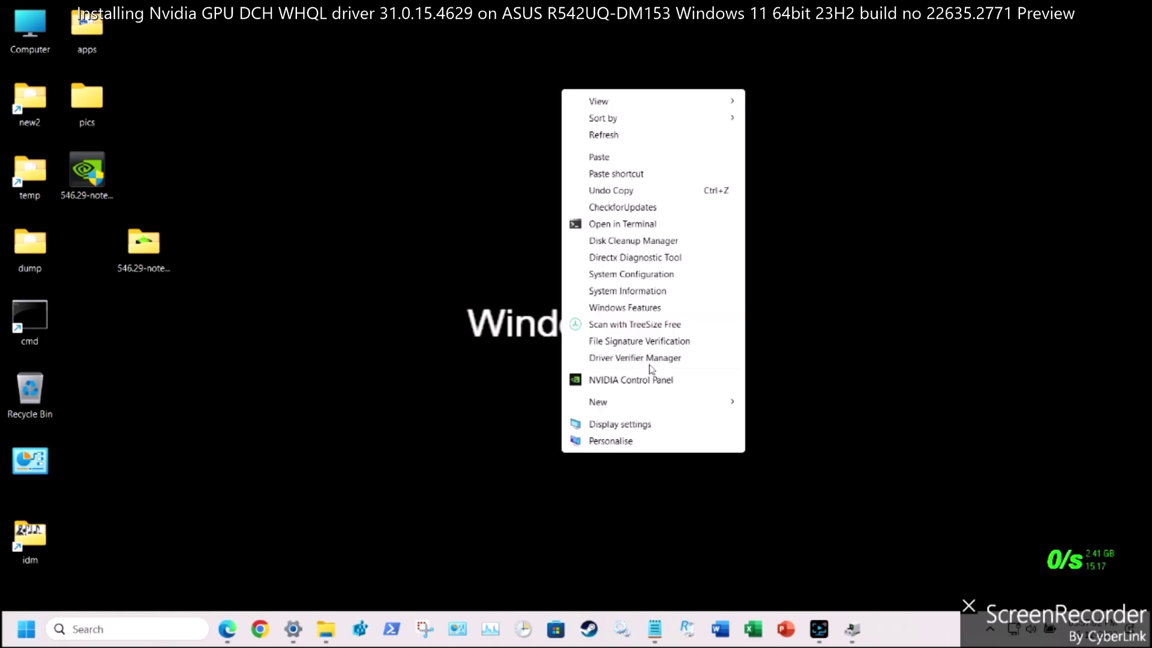
left_click(628, 291)
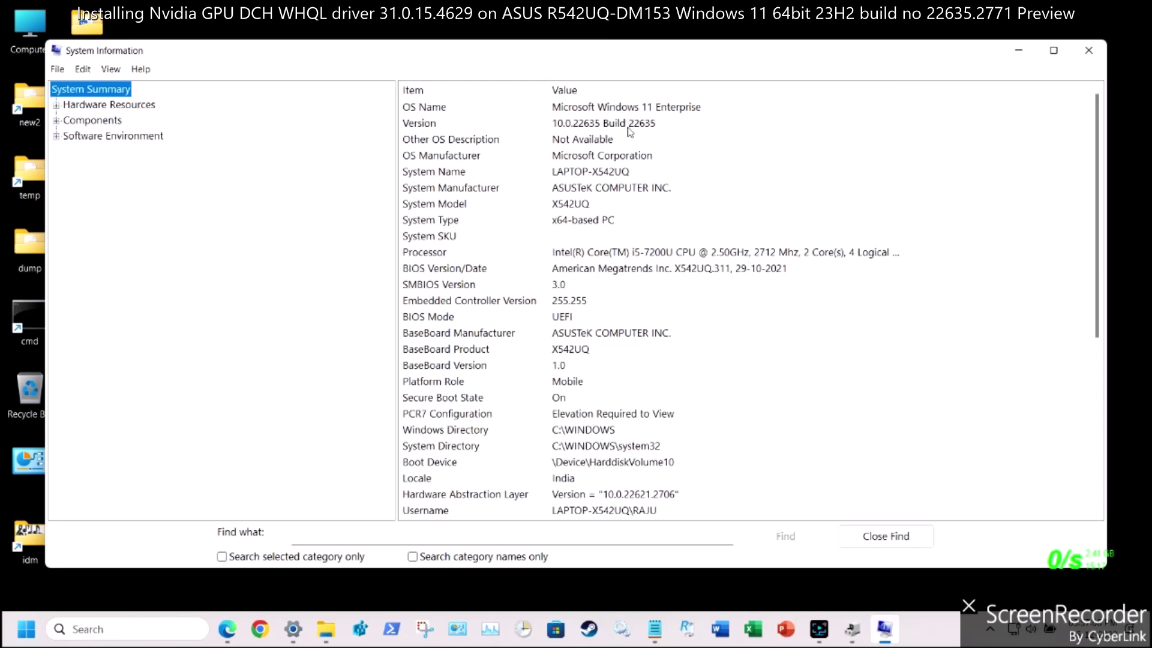
left_click(628, 127)
left_click(622, 140)
left_click(625, 160)
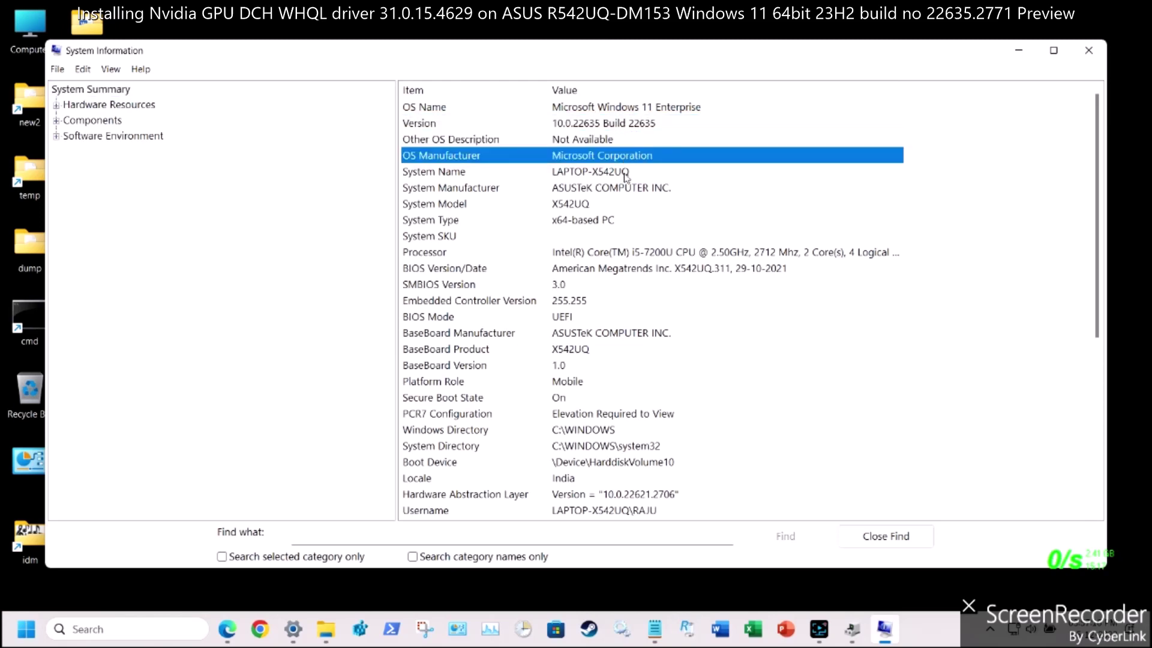
left_click(627, 174)
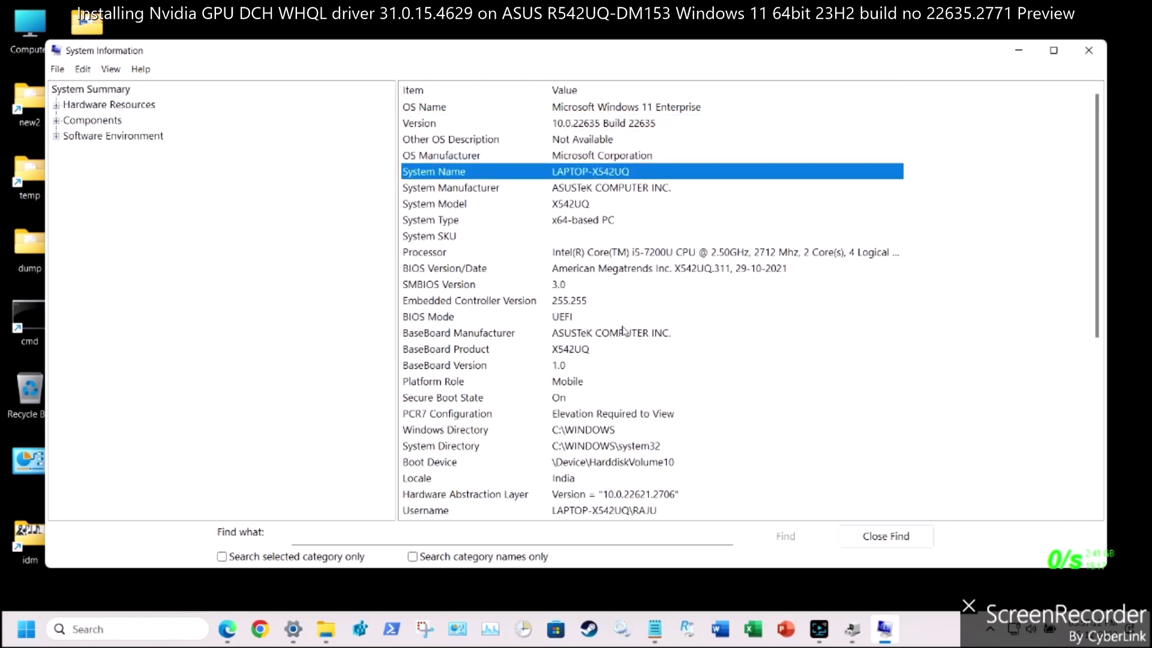
scroll(624, 330, "down", 3)
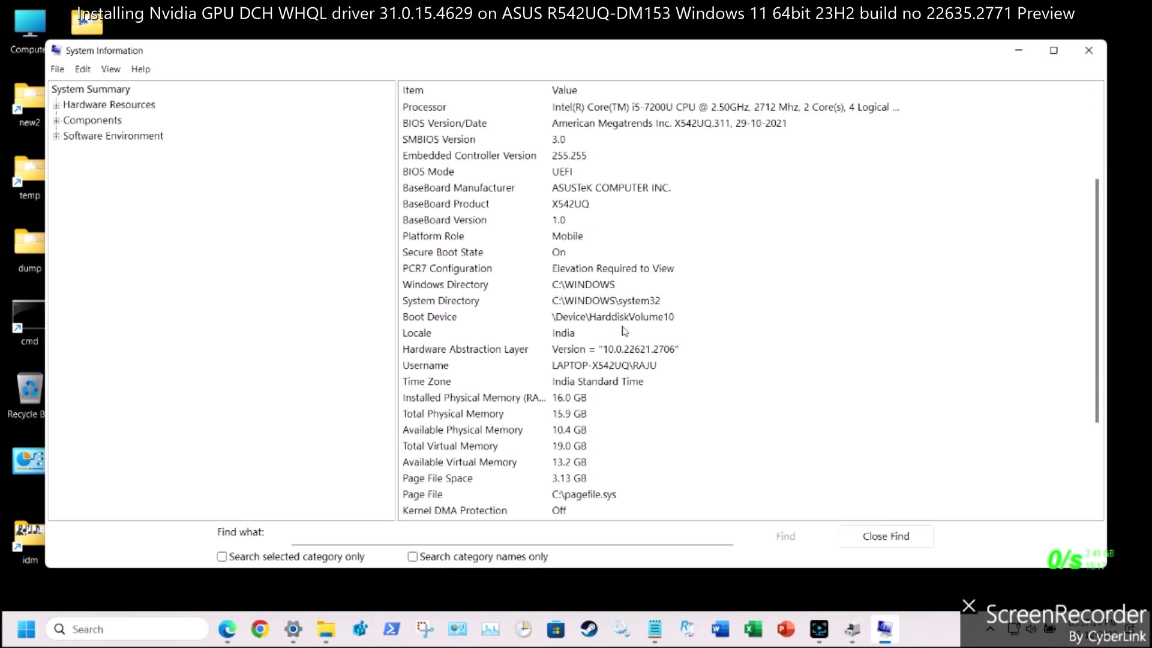
scroll(624, 330, "down", 1)
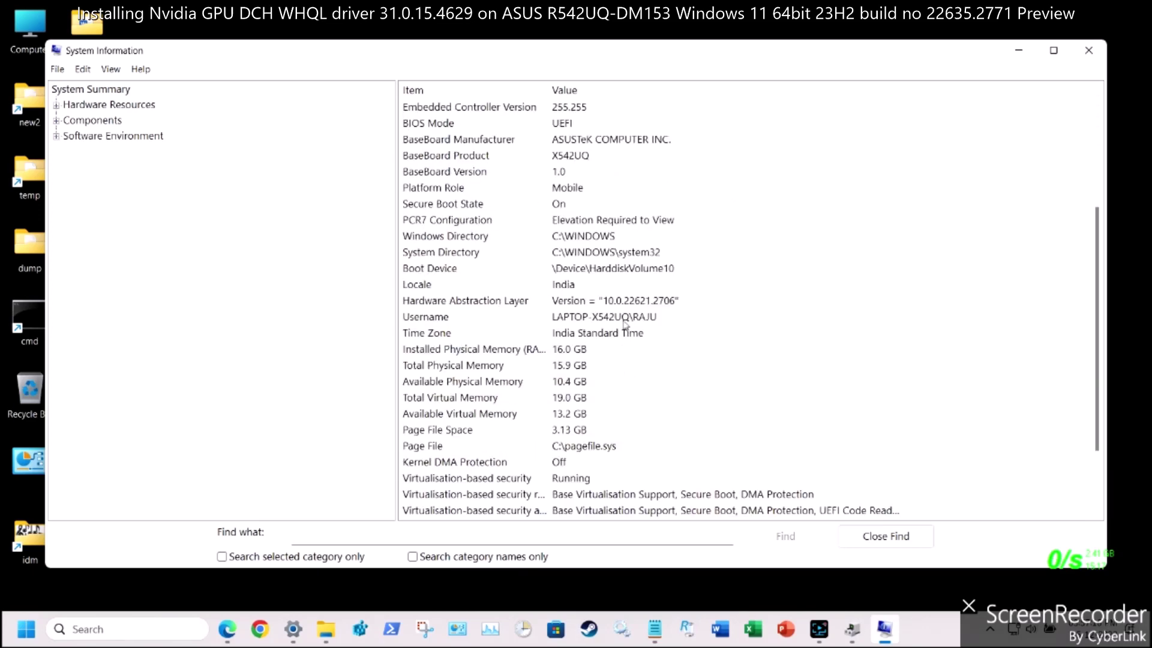
scroll(624, 324, "down", 2)
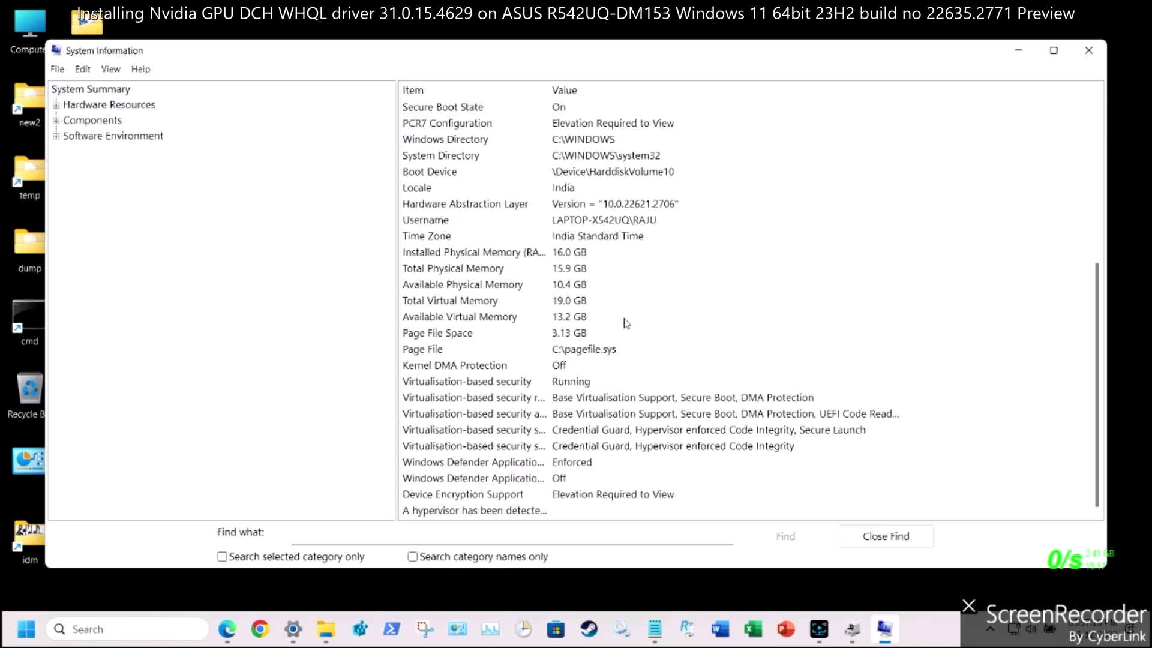
Examine the Problem Devices category and the Storage details for Drives and Disks under Components
left_click(56, 123)
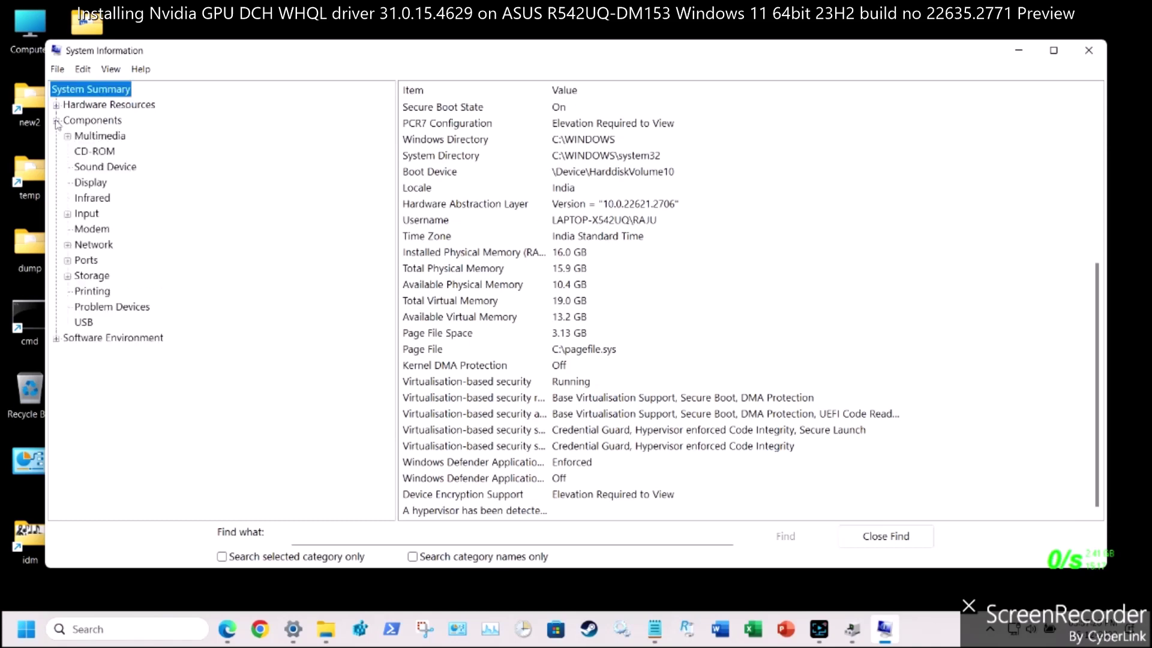
left_click(120, 307)
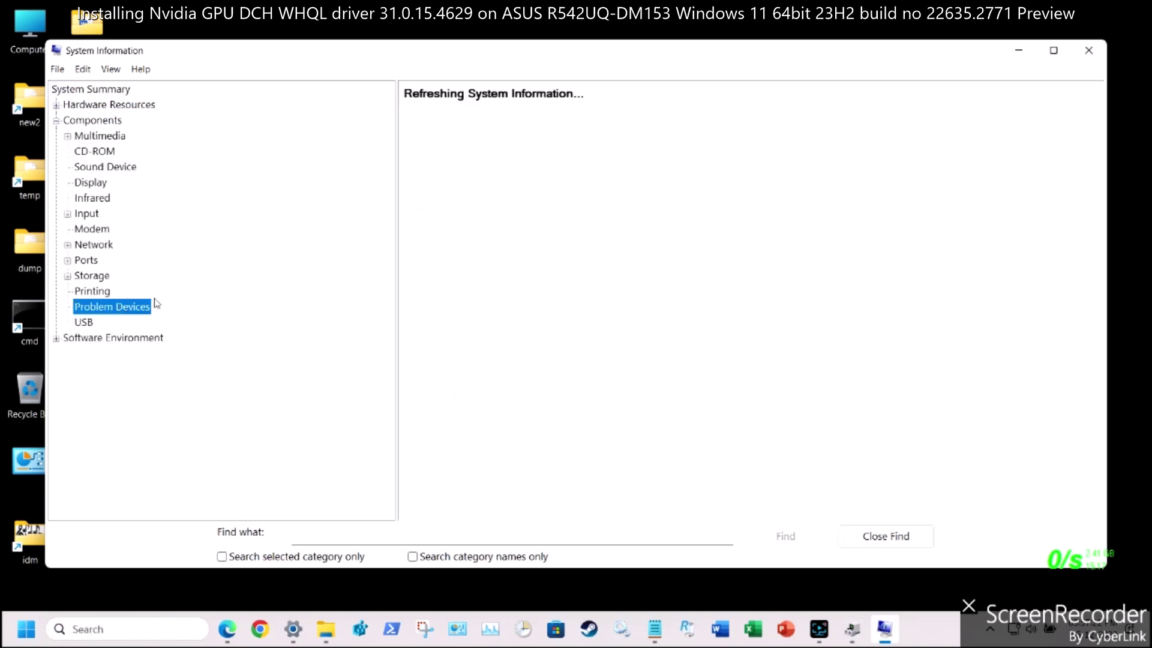
left_click(67, 277)
left_click(84, 276)
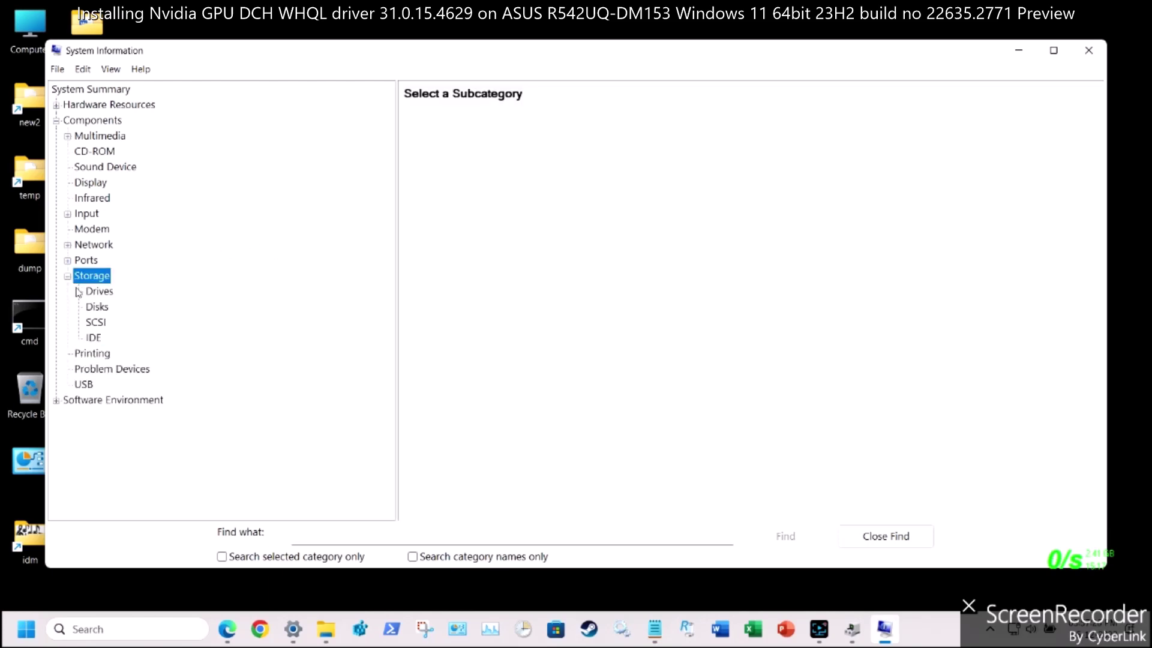
left_click(100, 292)
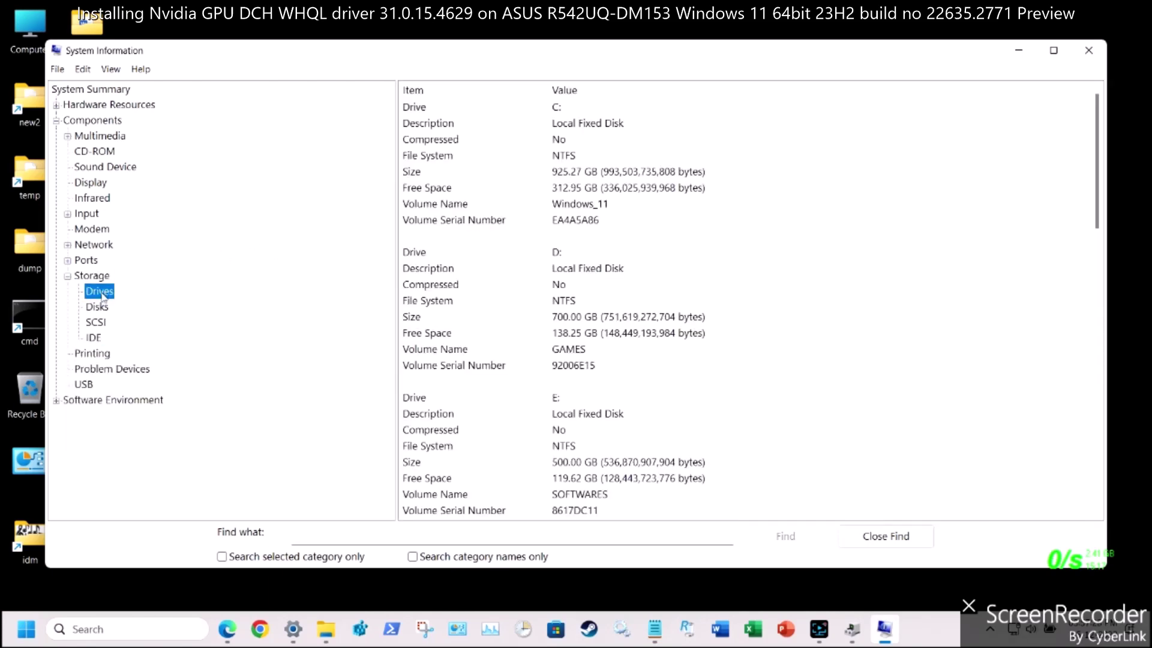
left_click(102, 305)
scroll(403, 240, "down", 3)
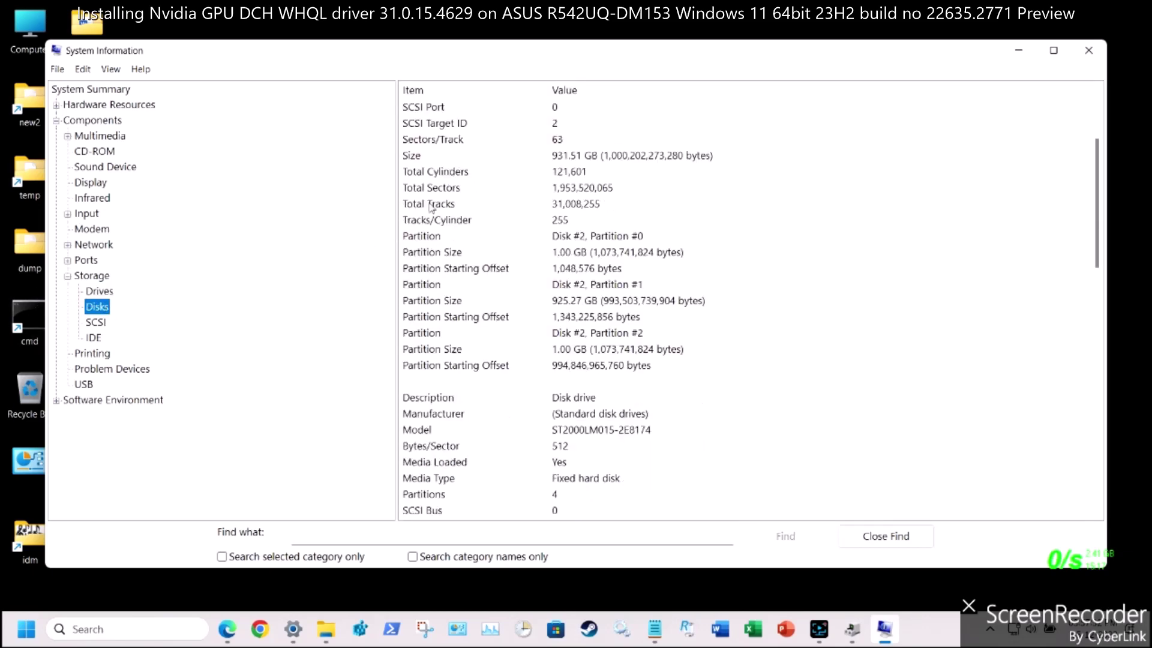
scroll(431, 207, "up", 3)
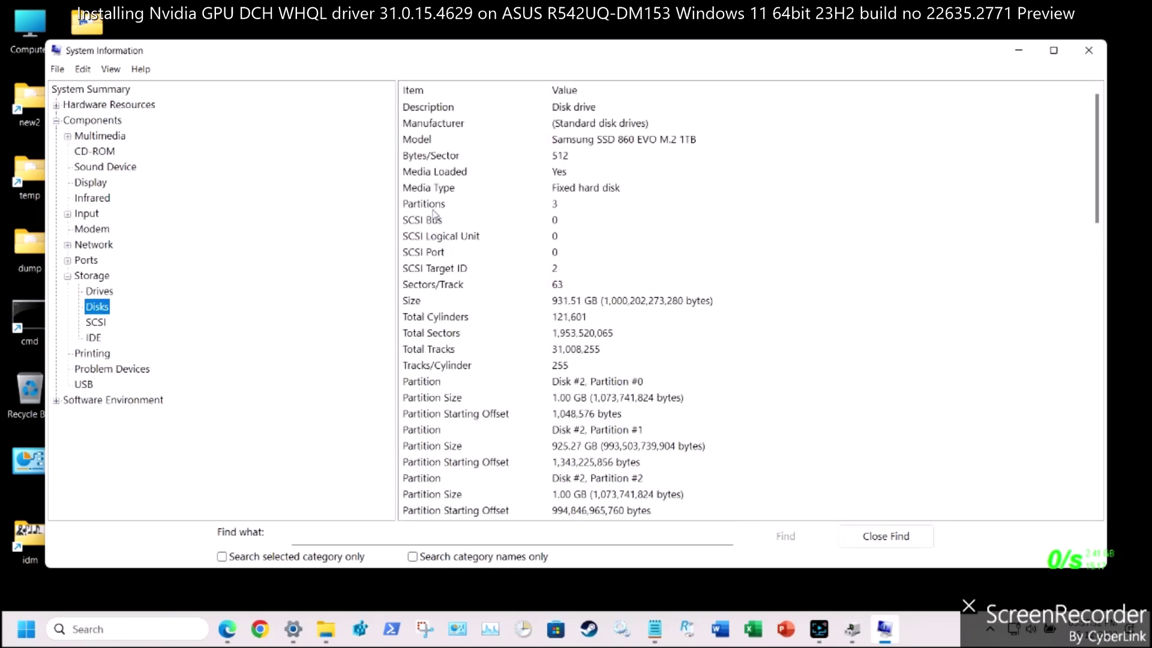
Examine the Disks details in System Information, from the Samsung SSD's partitions through the ST2000LM015-2E8174 drive and the entries below
left_click(633, 139)
scroll(633, 186, "down", 3)
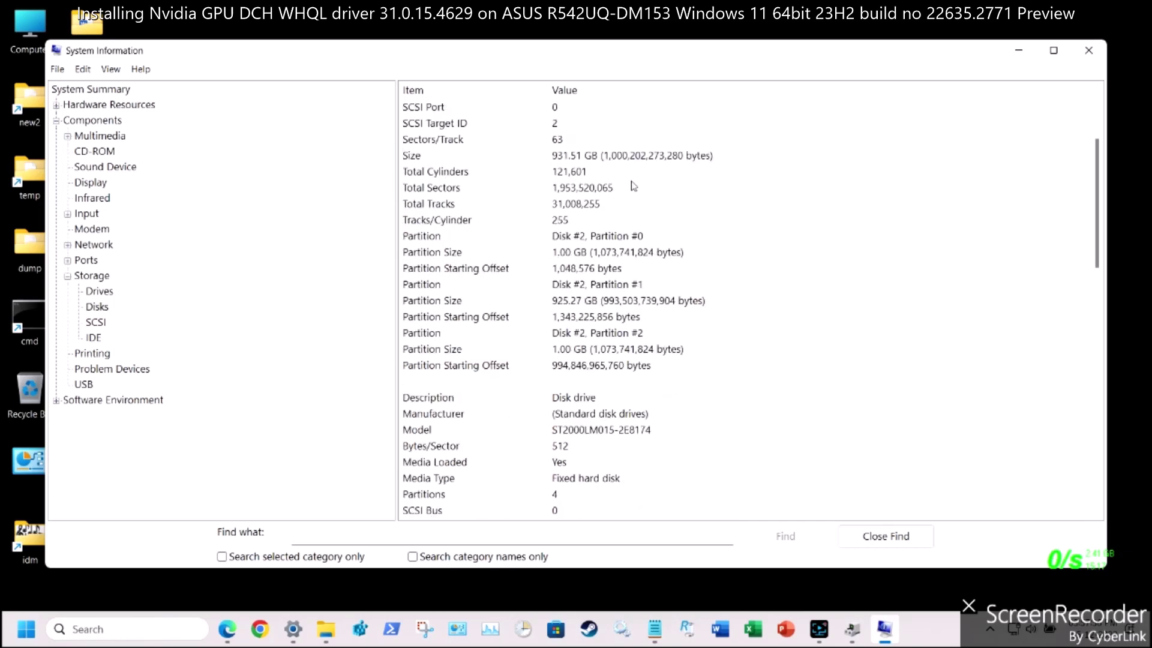
scroll(633, 186, "down", 3)
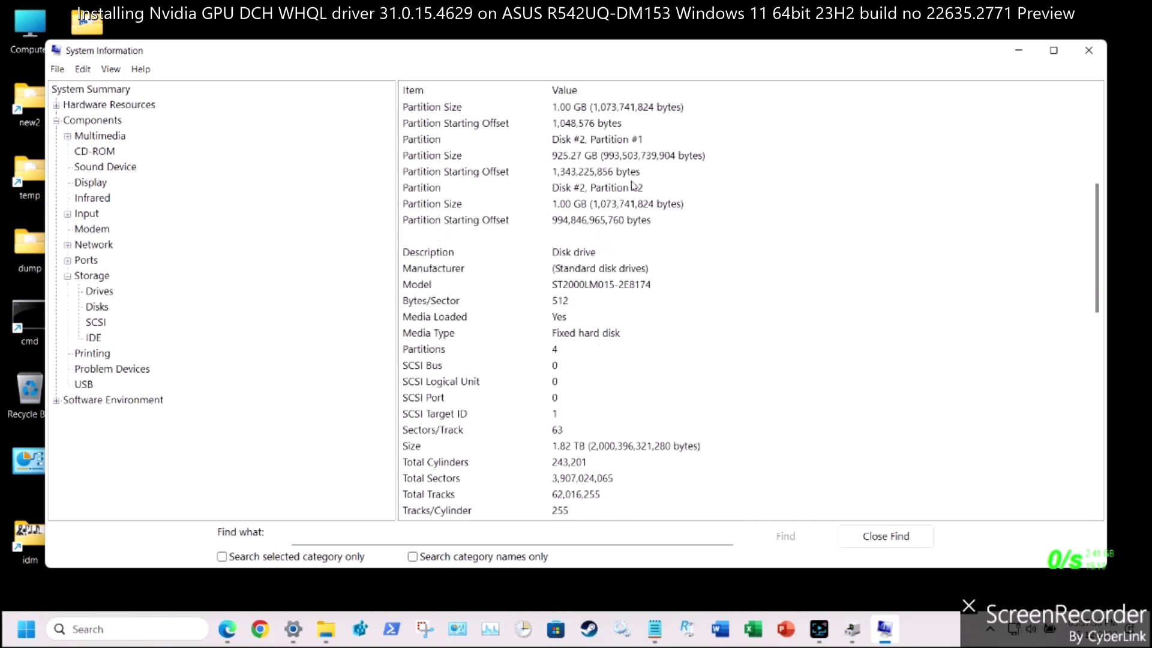
left_click(617, 273)
left_click(621, 285)
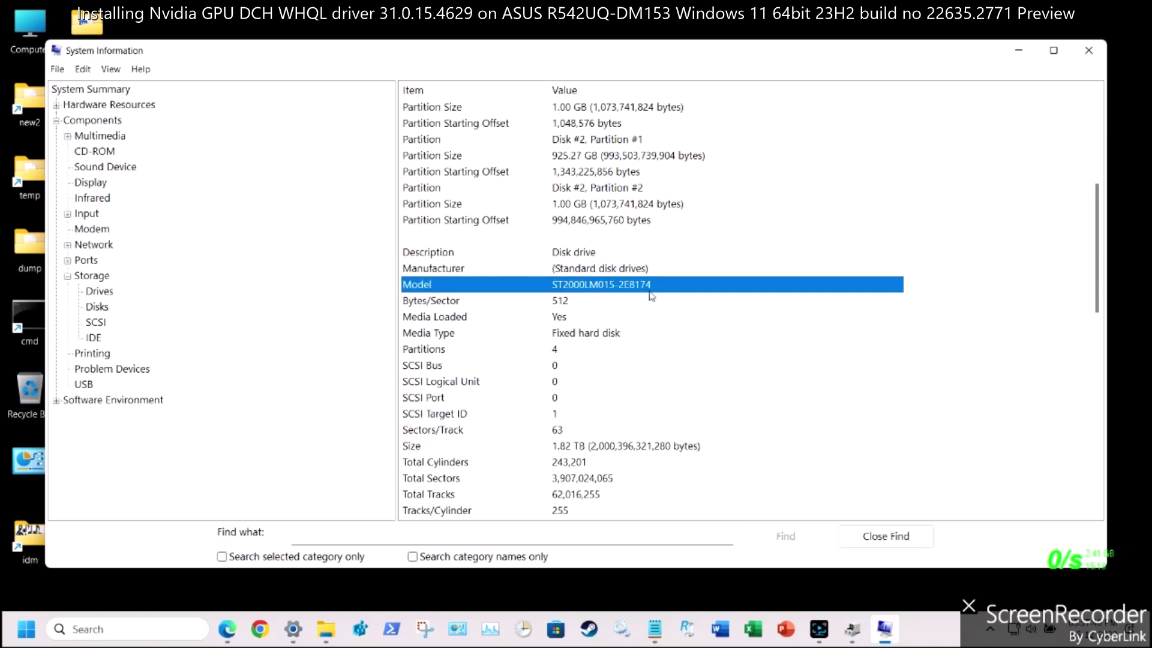
scroll(654, 291, "down", 8)
scroll(664, 289, "down", 5)
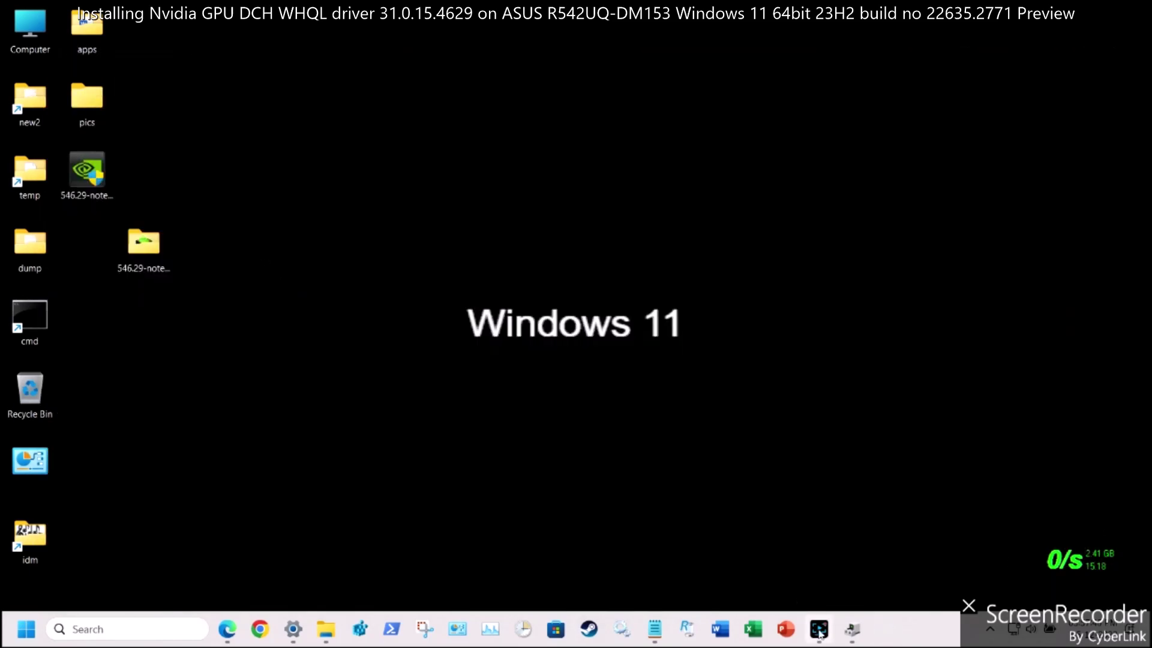
Switch to Device Manager, inspect the drives listed under Disk drives, and close it
mouse_move(828, 636)
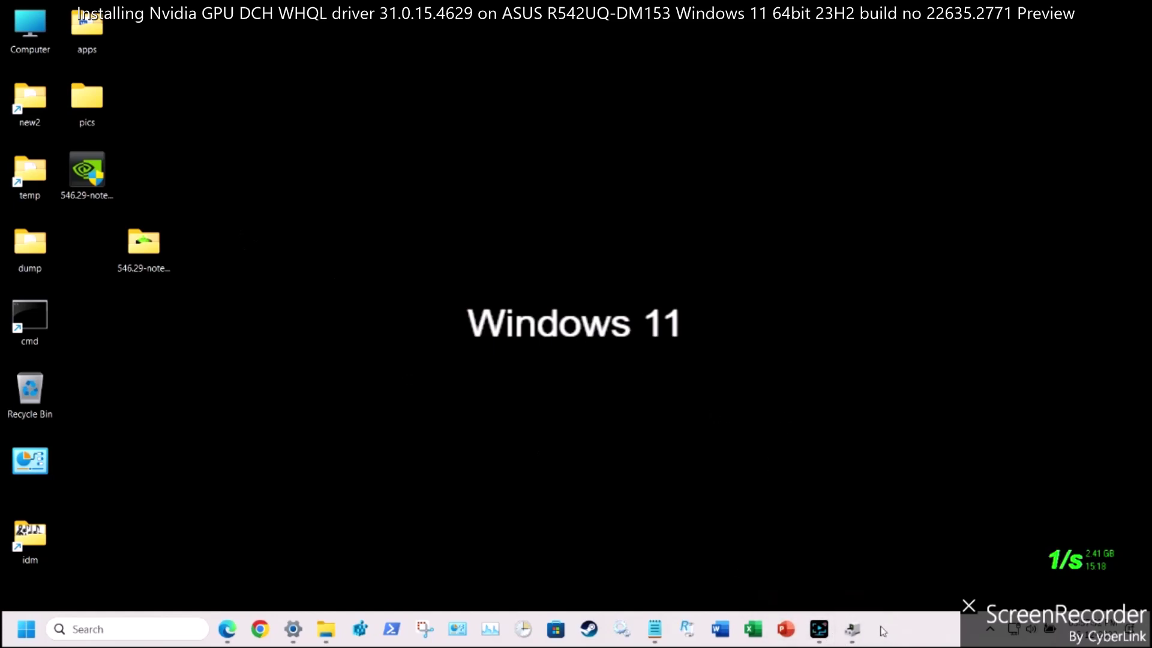
left_click(852, 629)
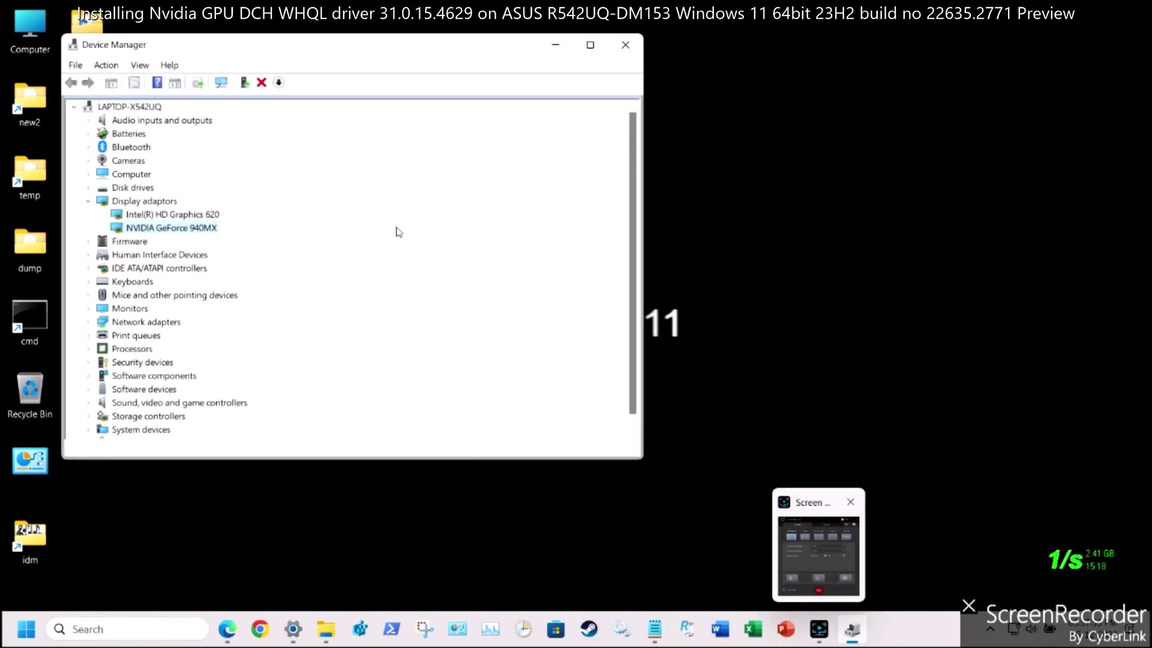
left_click(89, 188)
left_click(198, 229)
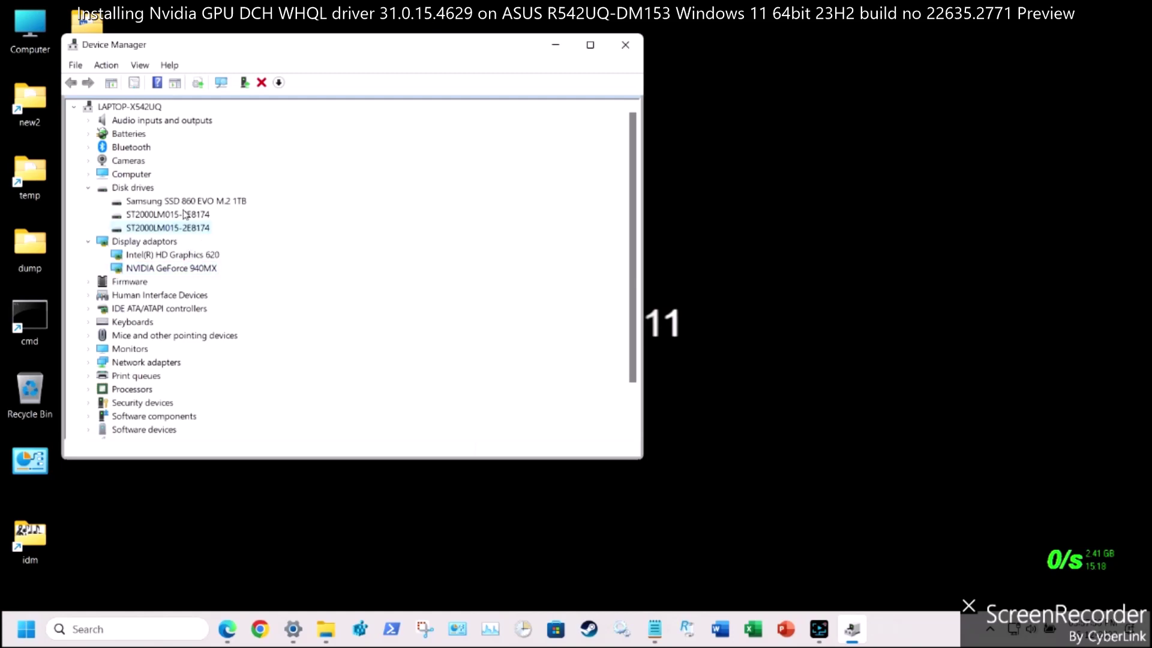
left_click(185, 202)
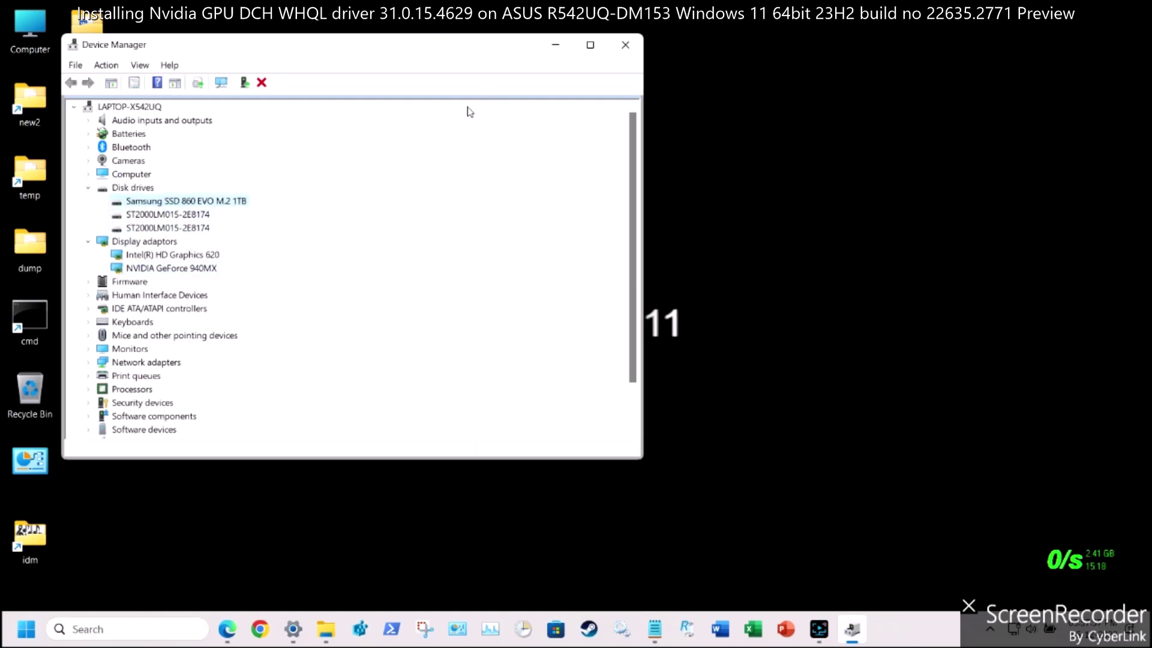
left_click(625, 44)
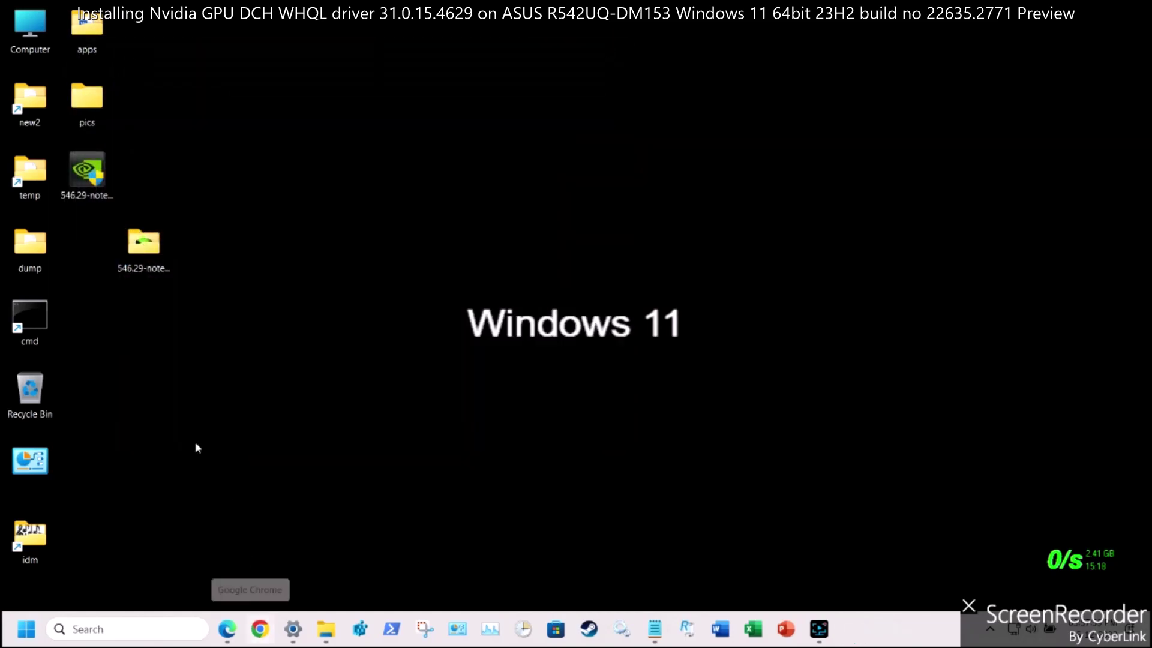
Open the Command Prompt as administrator from the desktop's cmd shortcut
right_click(34, 298)
left_click(12, 309)
right_click(13, 310)
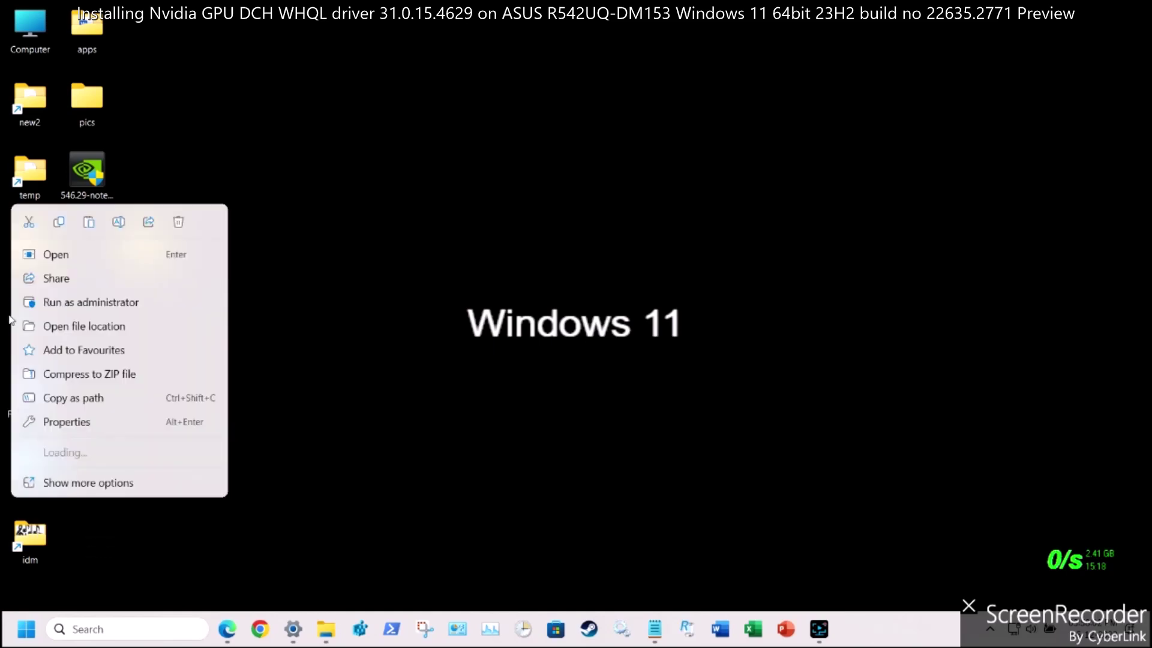
left_click(114, 300)
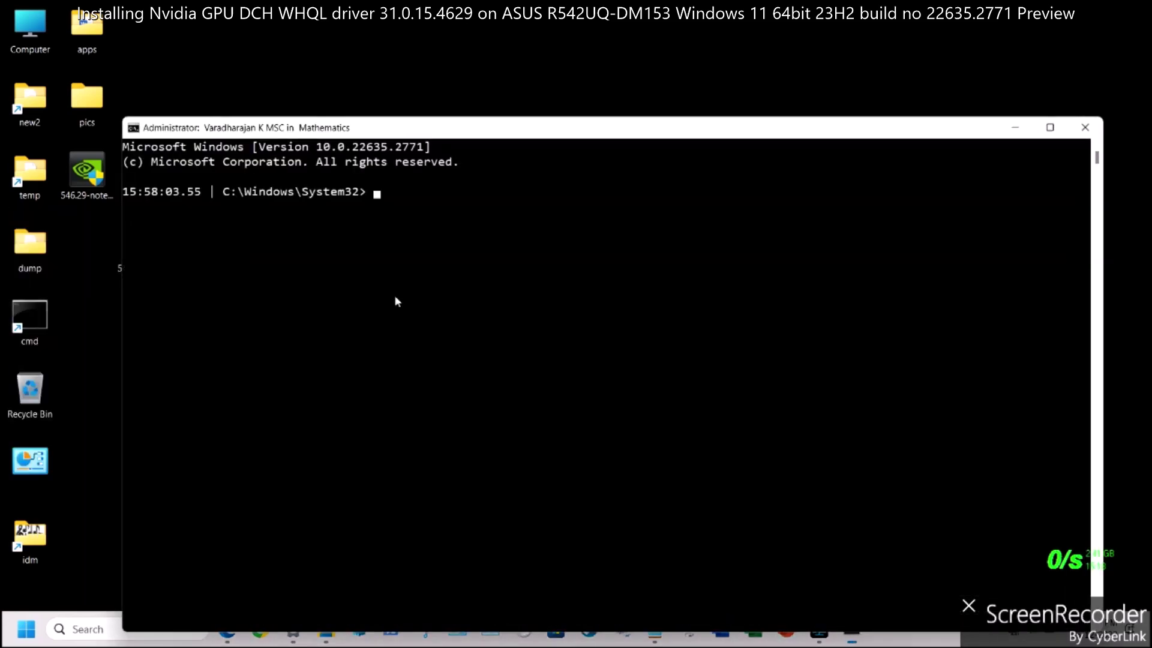
Run winver to check the Windows version, dismiss the About Windows dialog and close the Command Prompt
type("winver")
key("Return")
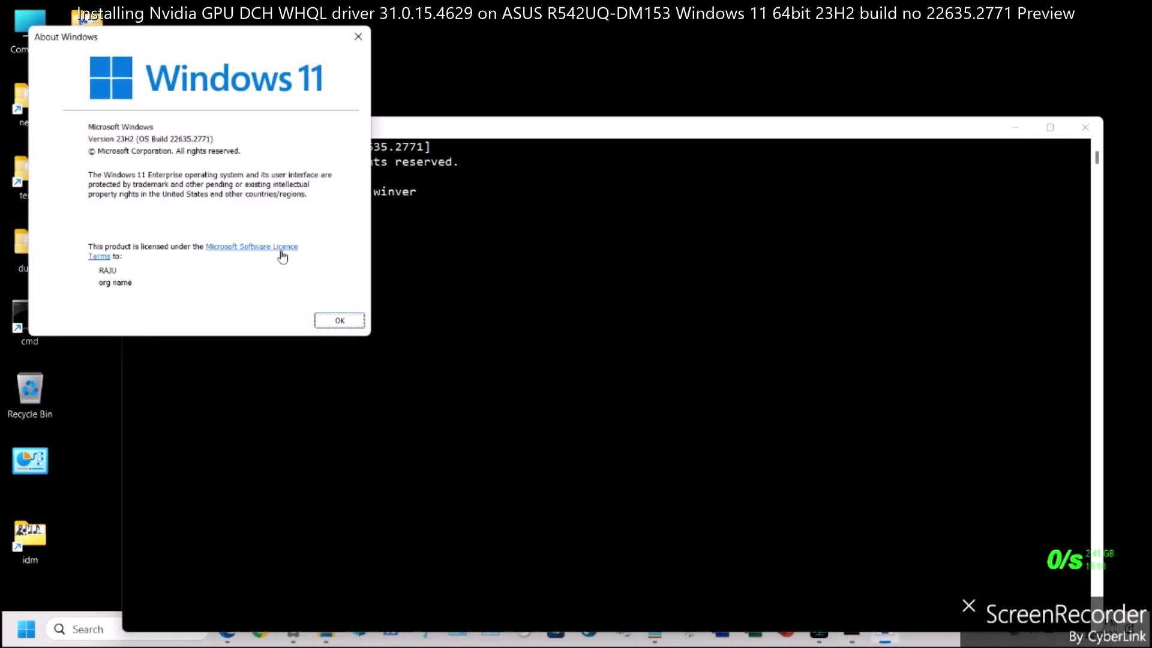
left_click(339, 320)
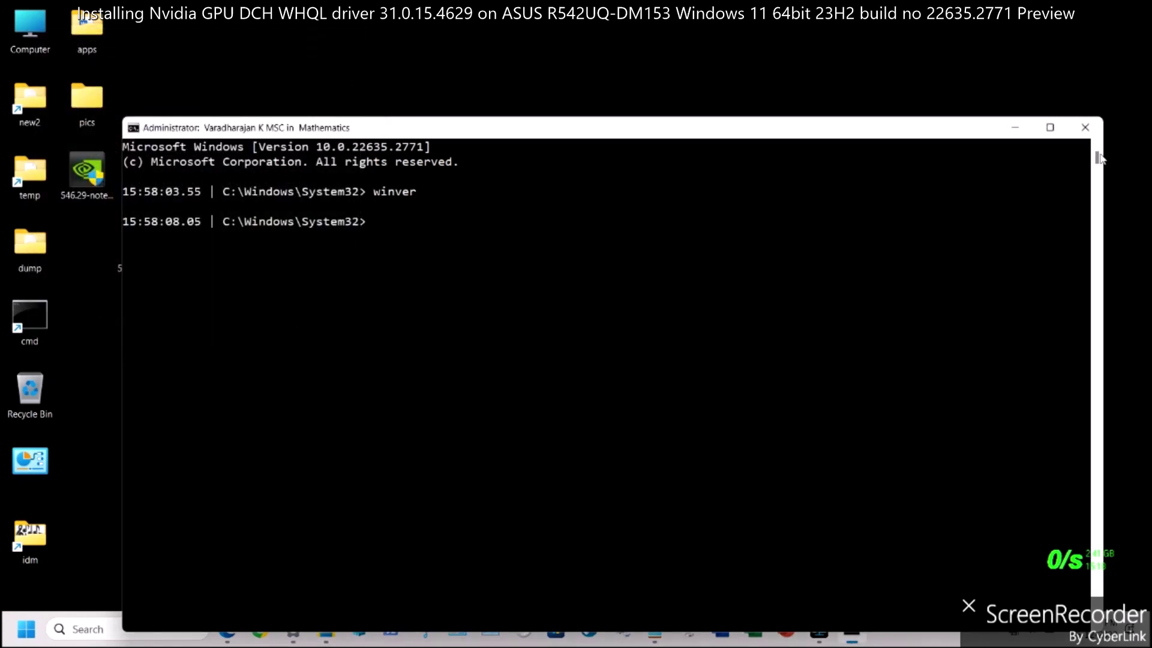
left_click(1084, 127)
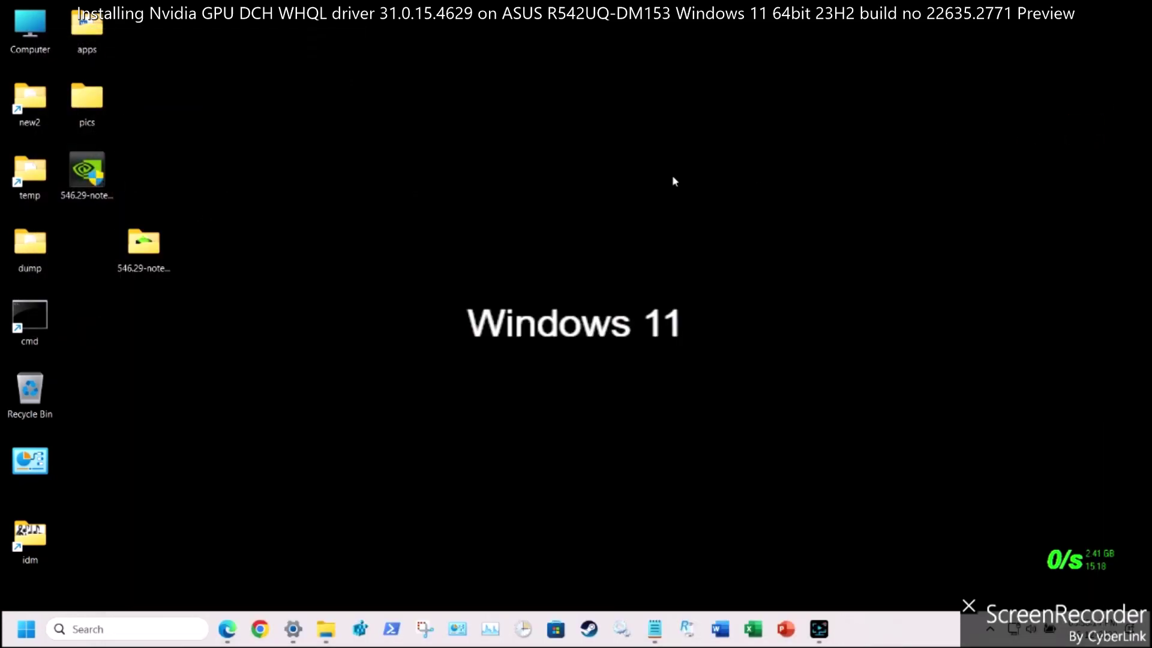